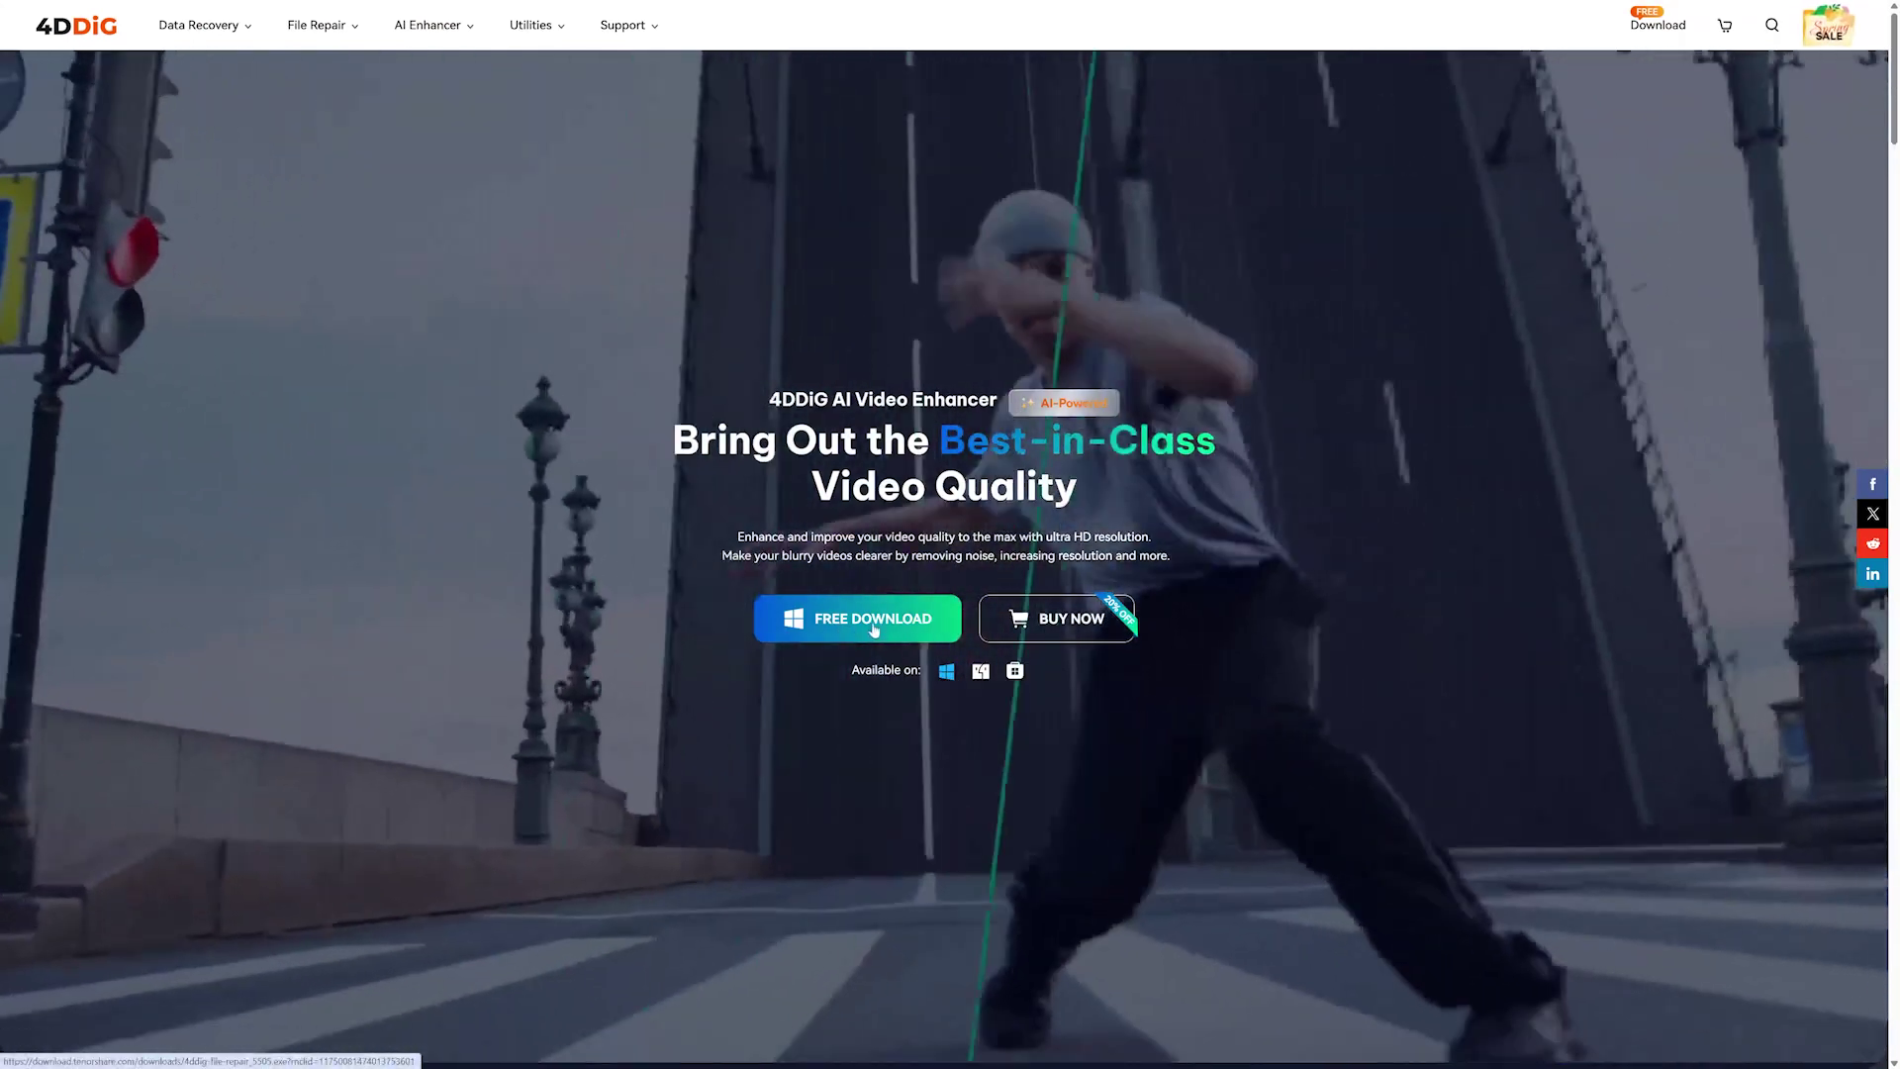
Step: Scroll down the product page through the enhancer's before/after feature demos
{"action": "scroll", "coordinate": [1399, 679], "scroll_direction": "down", "scroll_amount": 5}
{"action": "scroll", "coordinate": [1400, 679], "scroll_direction": "down", "scroll_amount": 7}
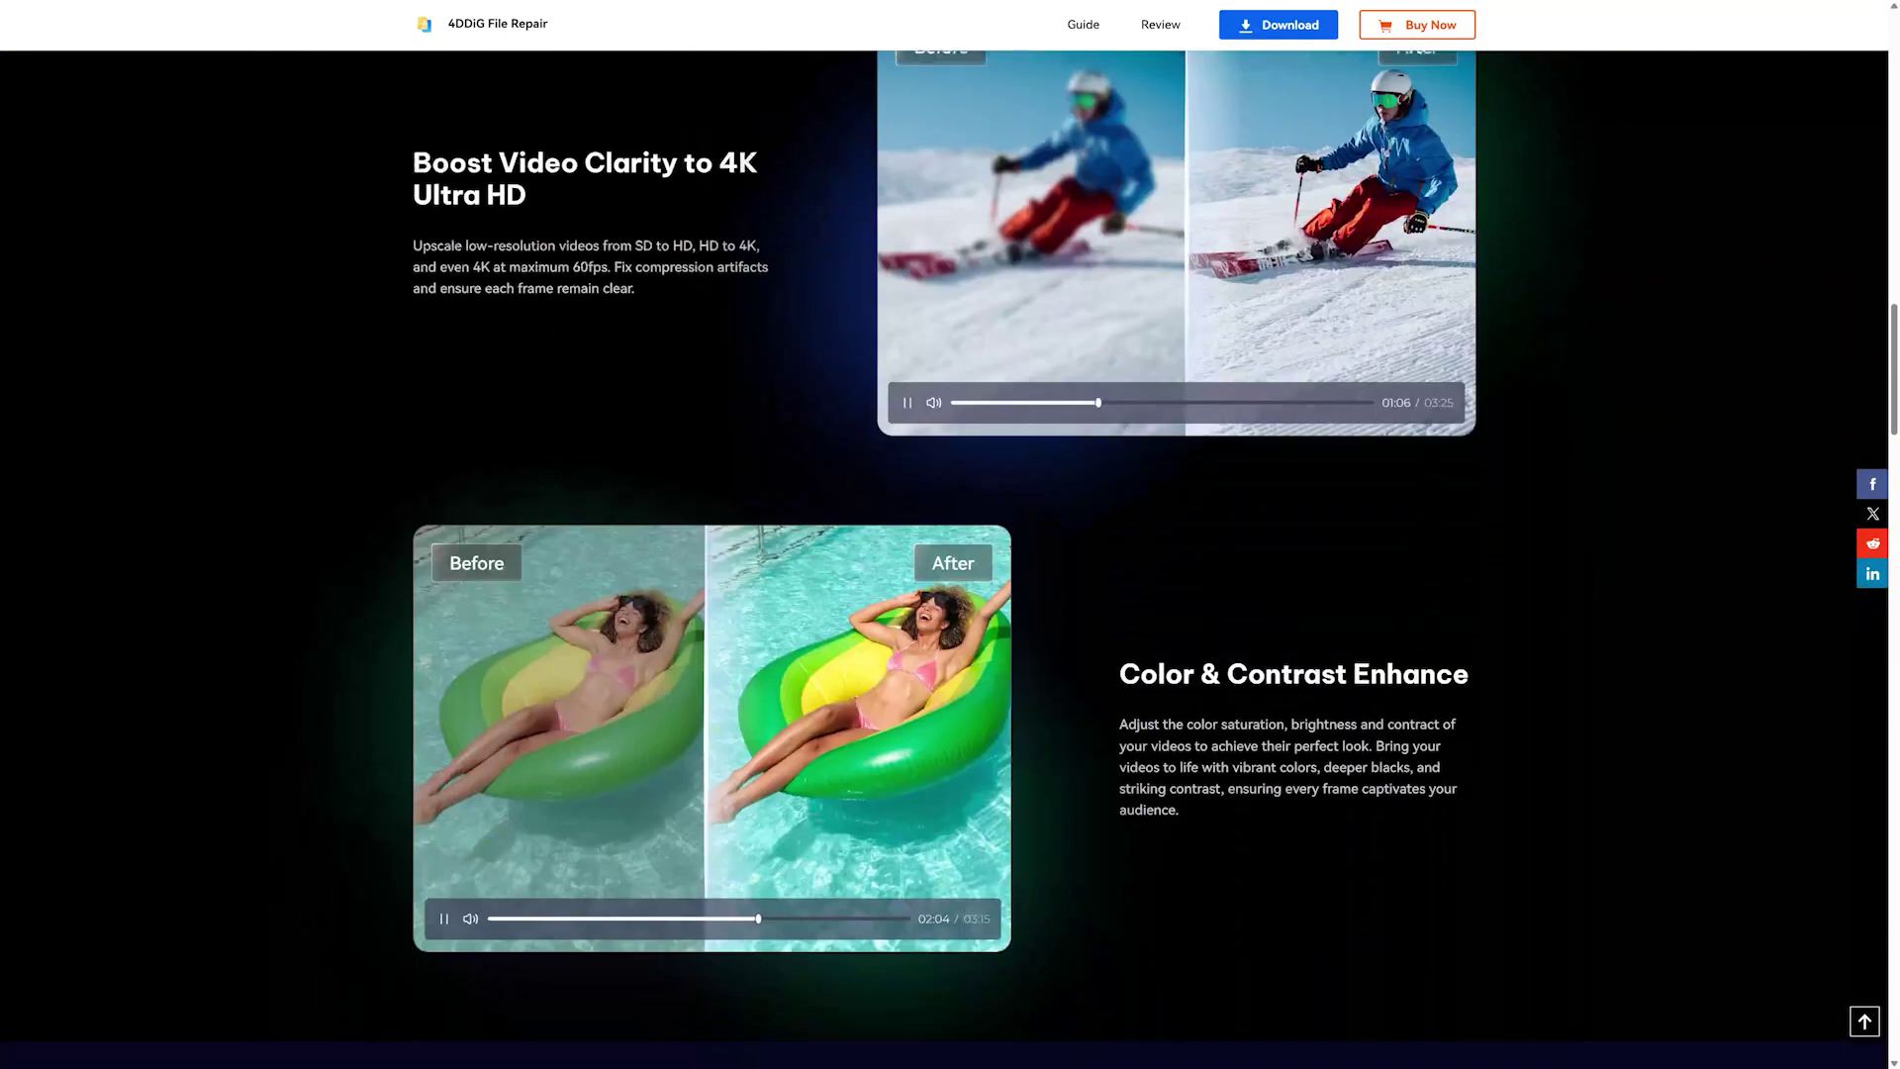
{"action": "scroll", "coordinate": [1399, 679], "scroll_direction": "down", "scroll_amount": 3}
{"action": "scroll", "coordinate": [1400, 679], "scroll_direction": "down", "scroll_amount": 5}
{"action": "scroll", "coordinate": [1396, 685], "scroll_direction": "down", "scroll_amount": 2}
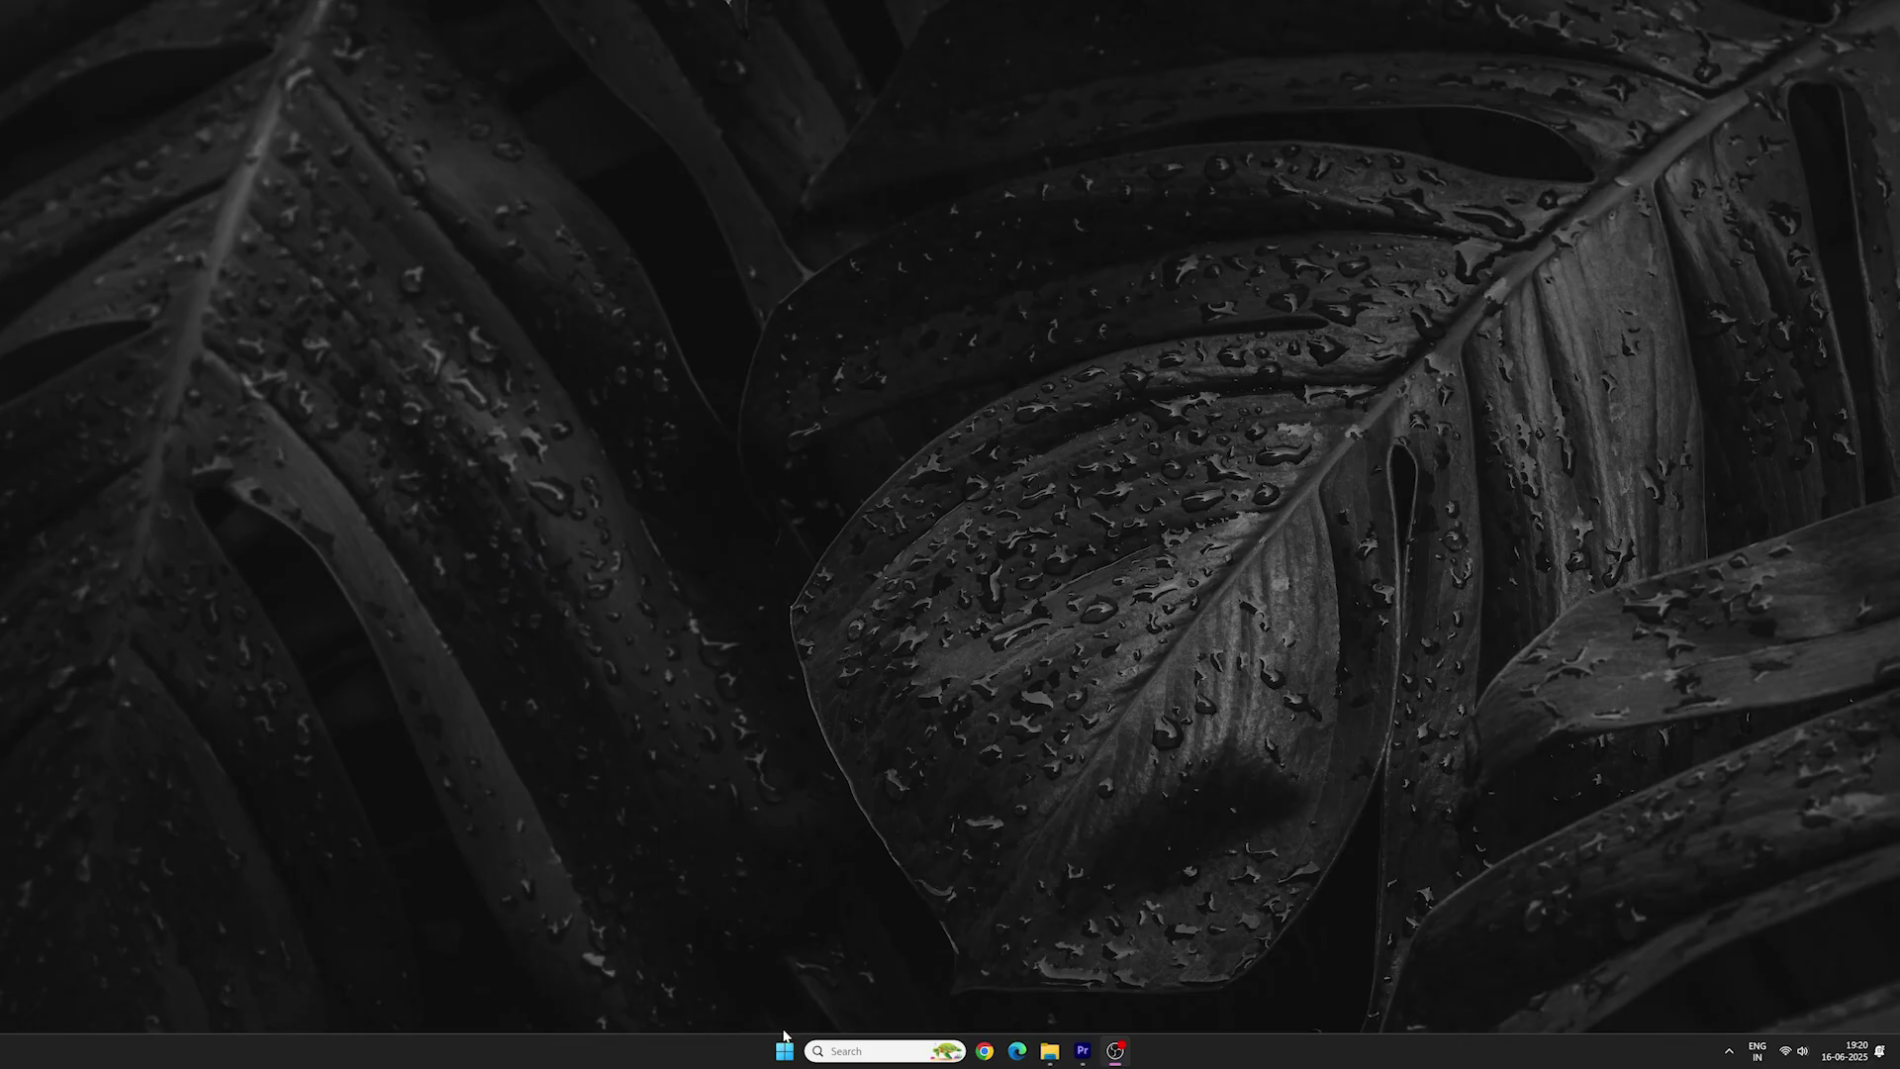
Step: Launch 4DDiG File Repair from the Start menu's pinned apps
{"action": "left_click", "coordinate": [785, 1047]}
{"action": "left_click", "coordinate": [829, 917]}
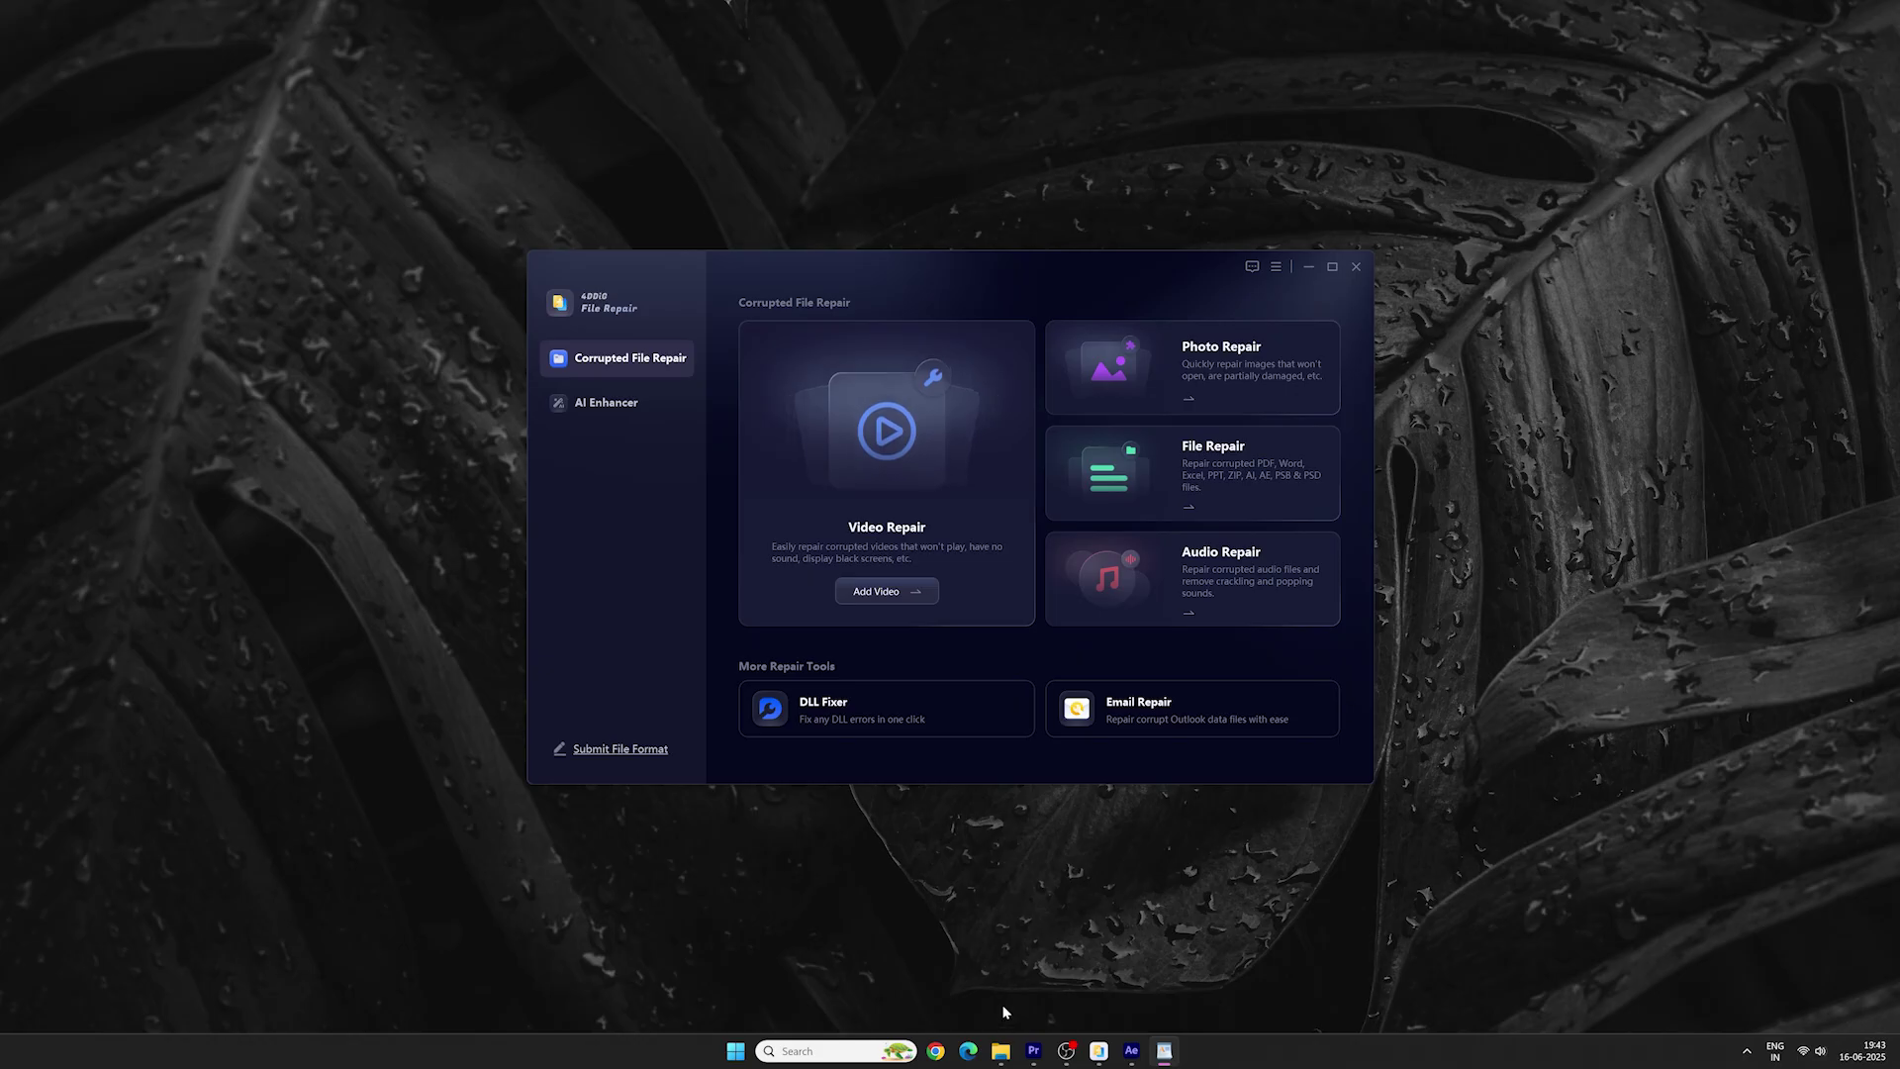
Step: Try playing Video 01 from Samples, dismiss the missing-codec error, and minimize Explorer
{"action": "left_click", "coordinate": [1001, 1050]}
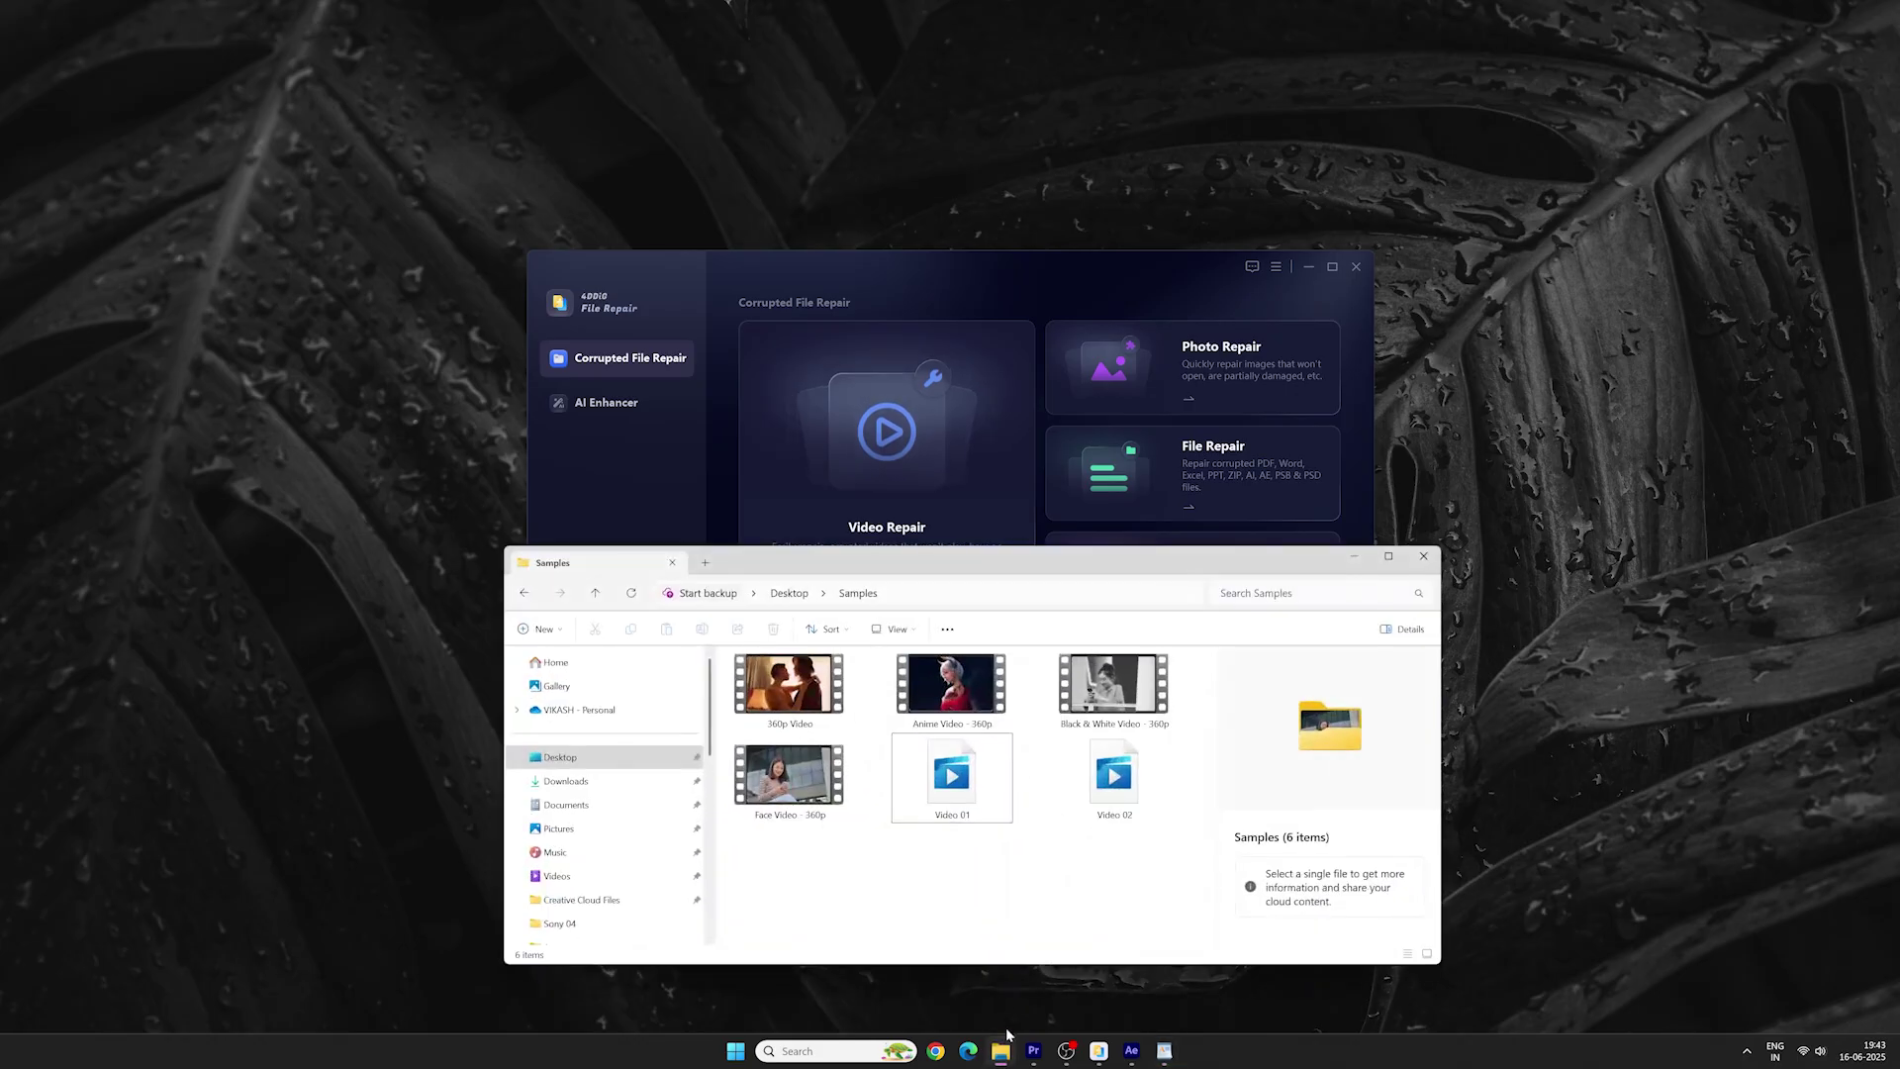
{"action": "double_click", "coordinate": [958, 789]}
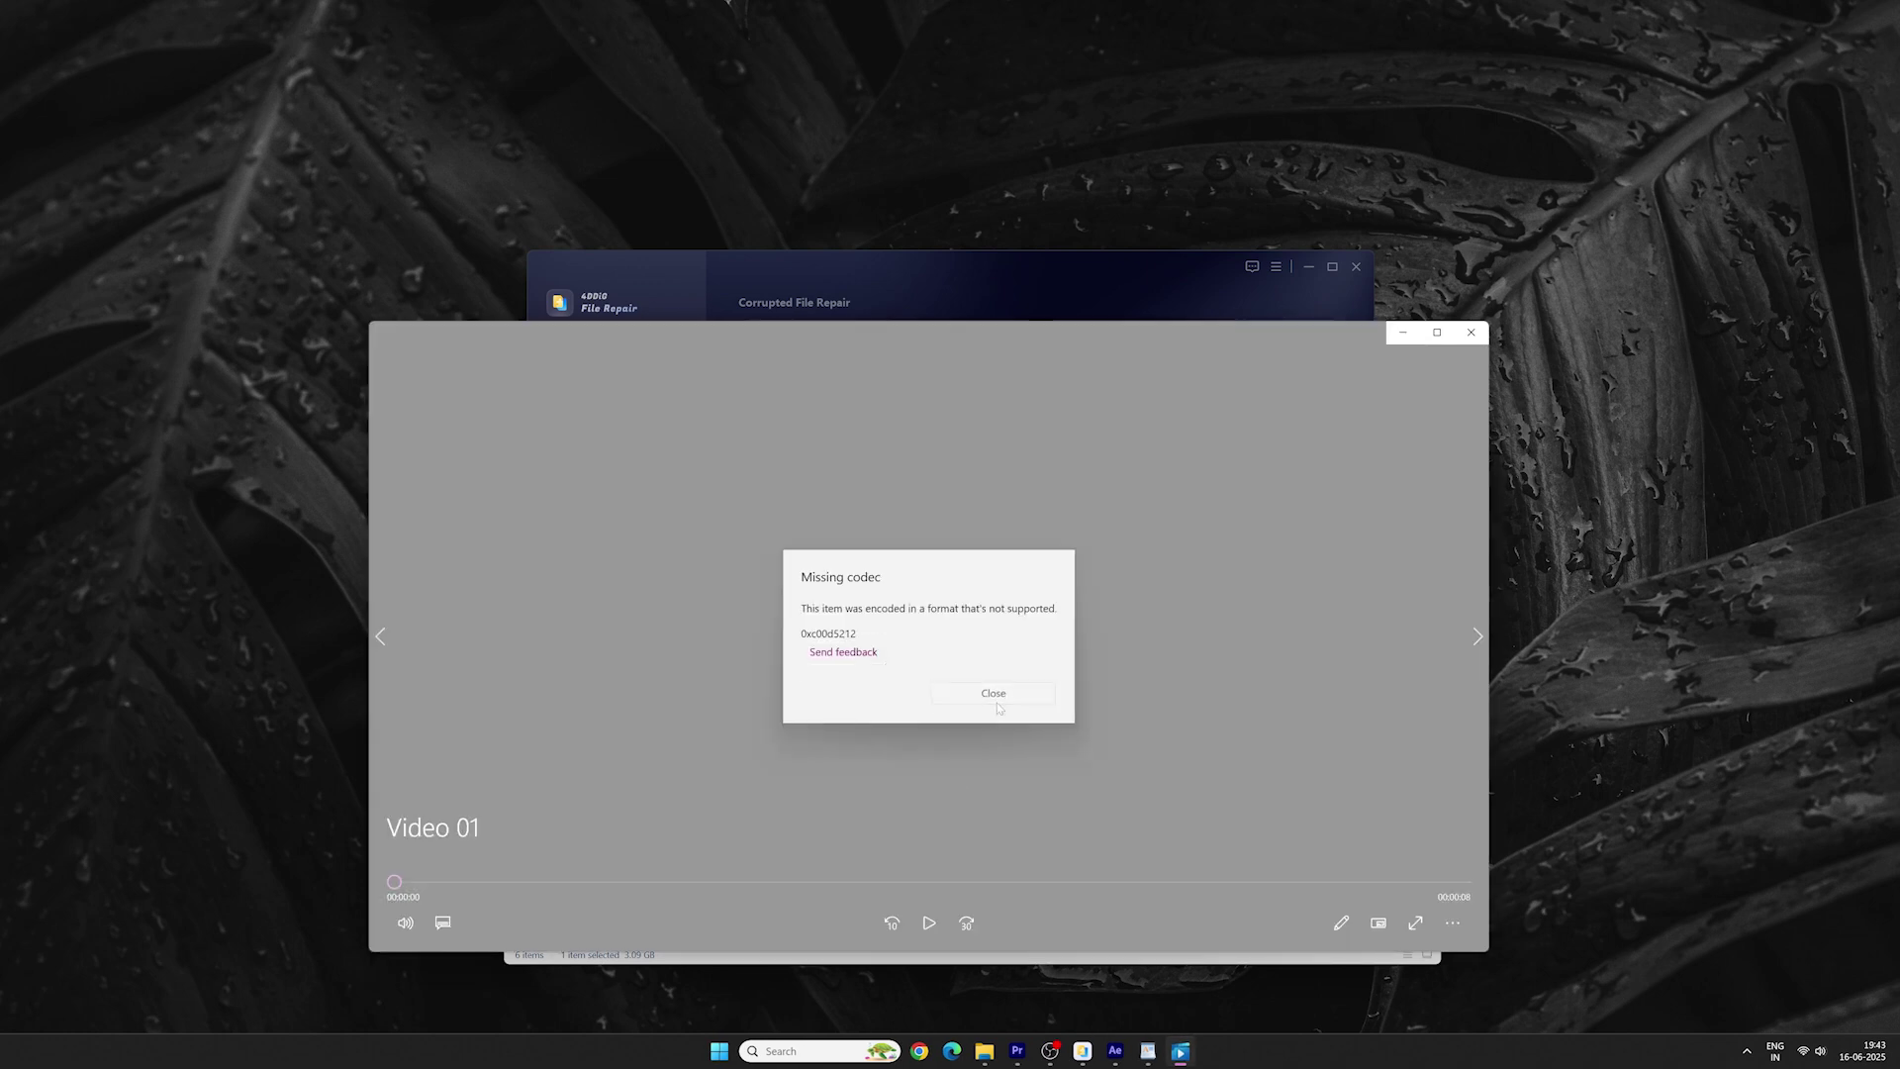
{"action": "left_click", "coordinate": [993, 692]}
{"action": "left_click", "coordinate": [1471, 333]}
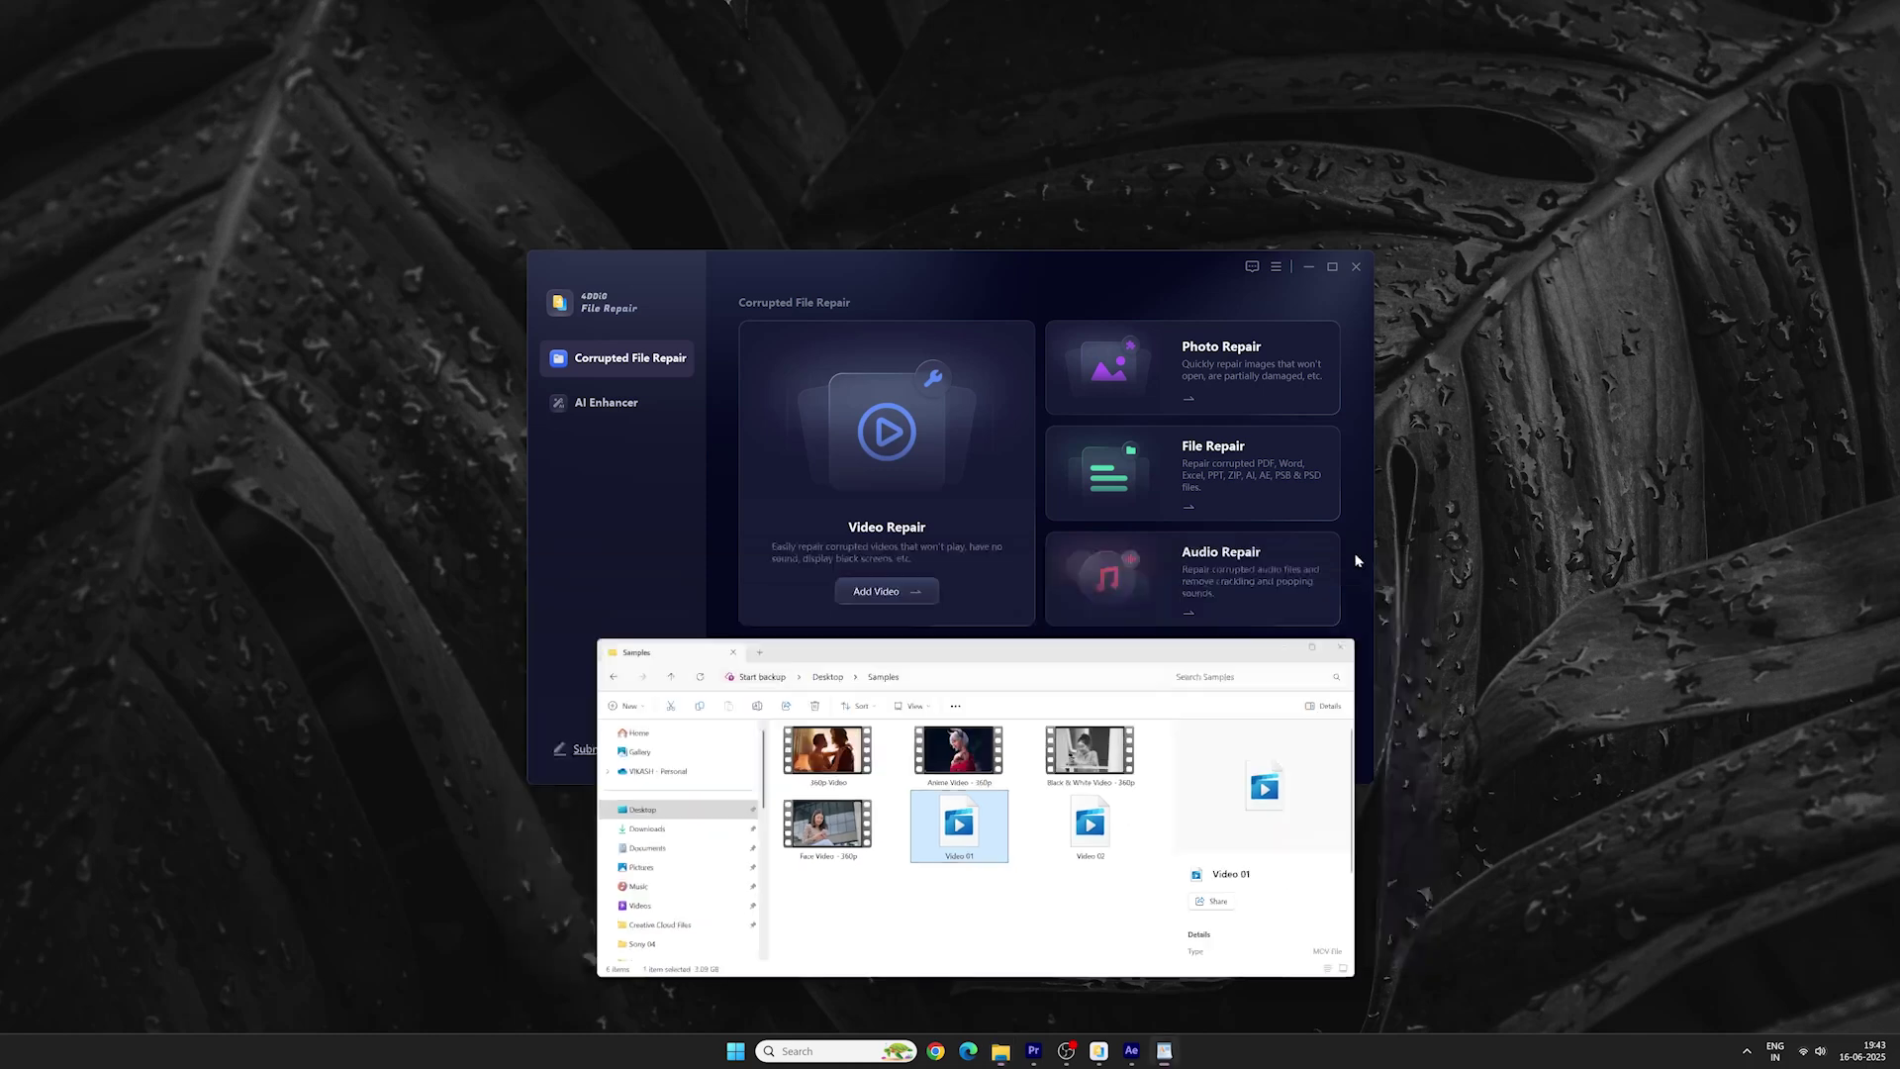
{"action": "left_click", "coordinate": [1356, 557]}
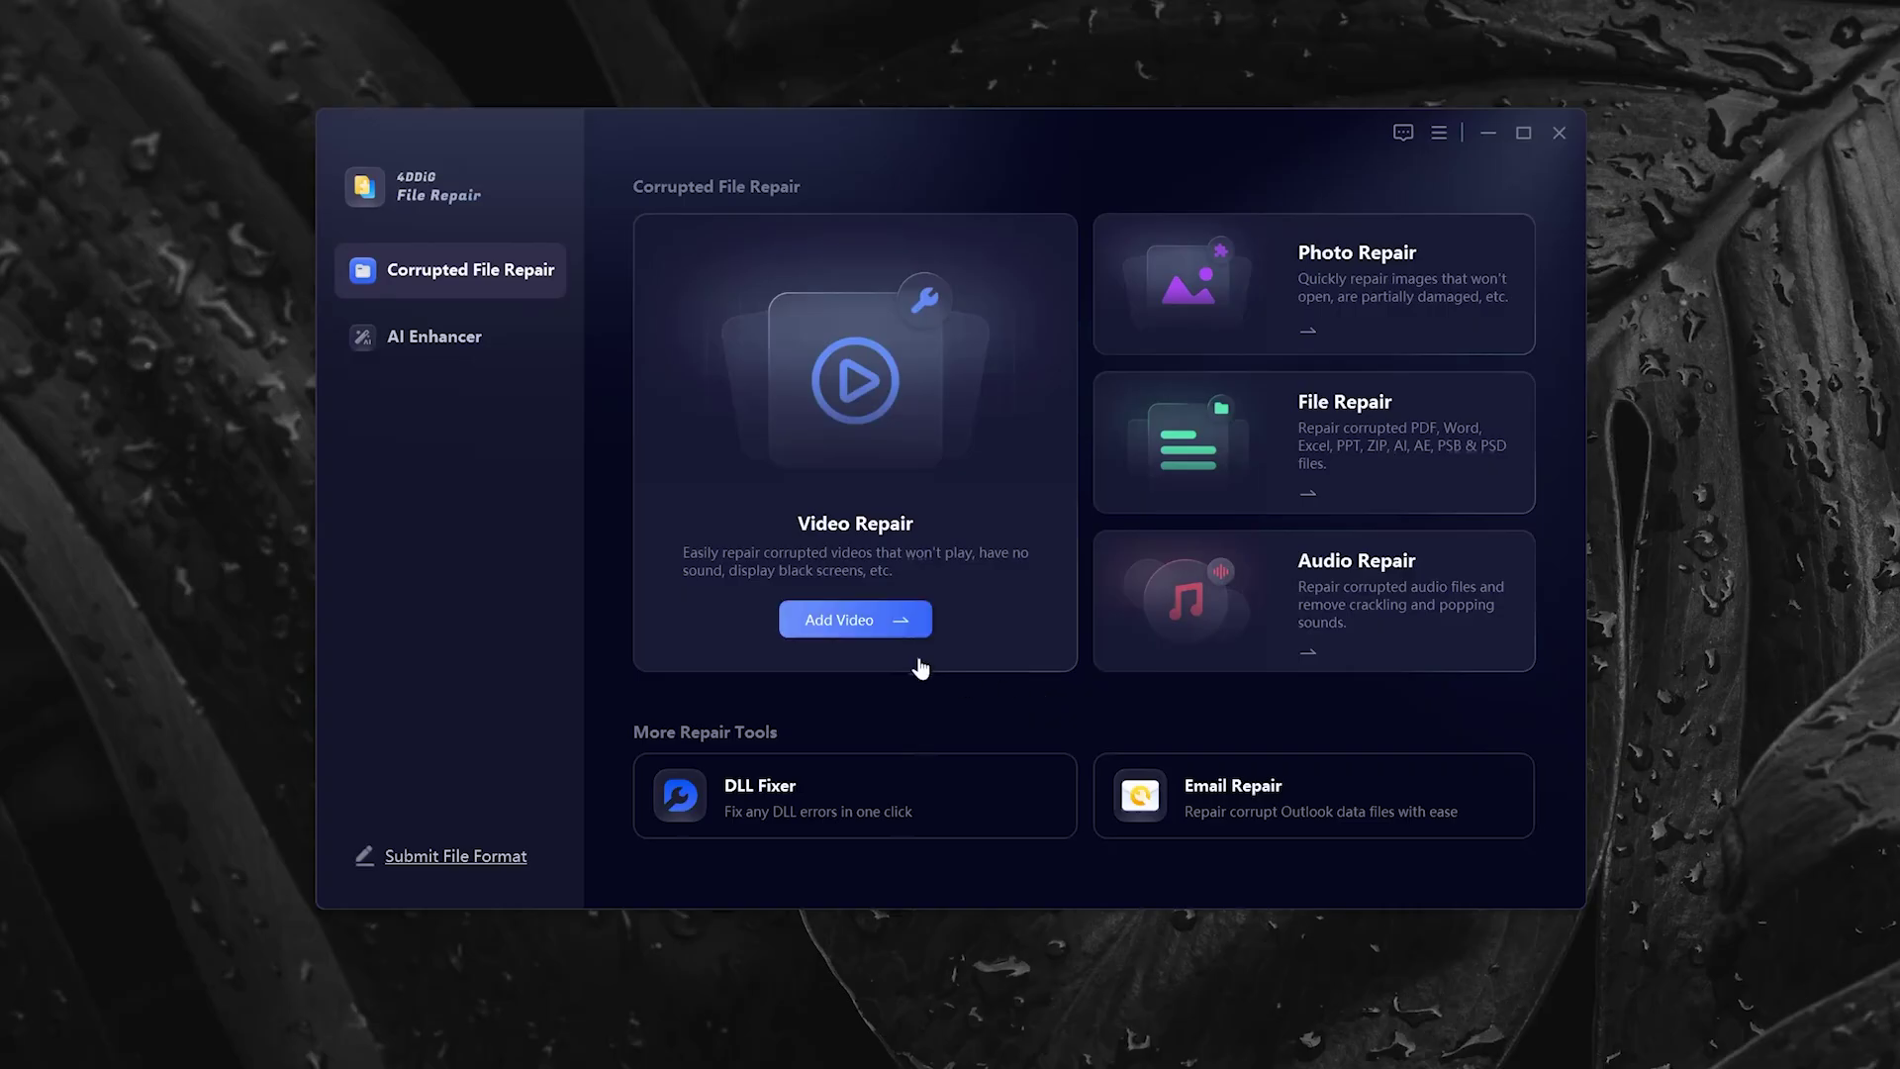
Step: Add Video 01.mov to the Video Repair list
{"action": "left_click", "coordinate": [896, 592]}
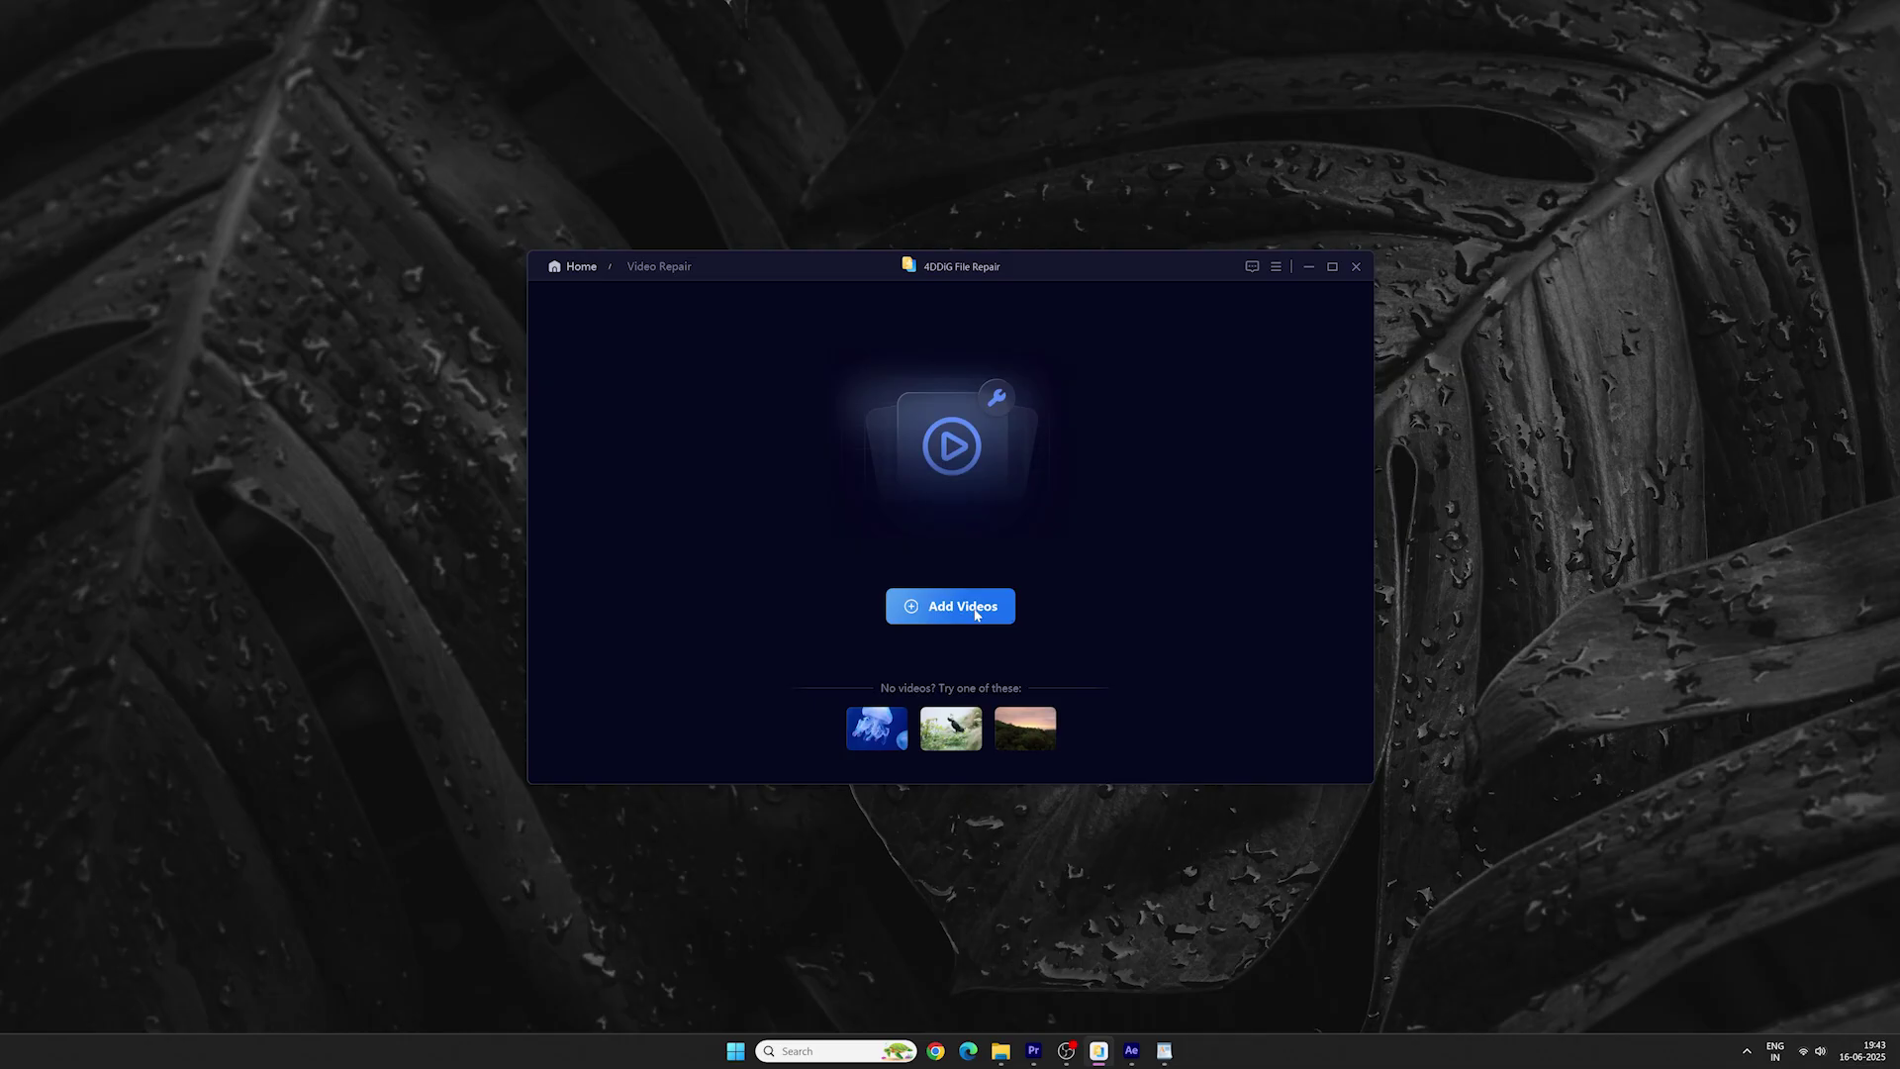
{"action": "left_click", "coordinate": [976, 612]}
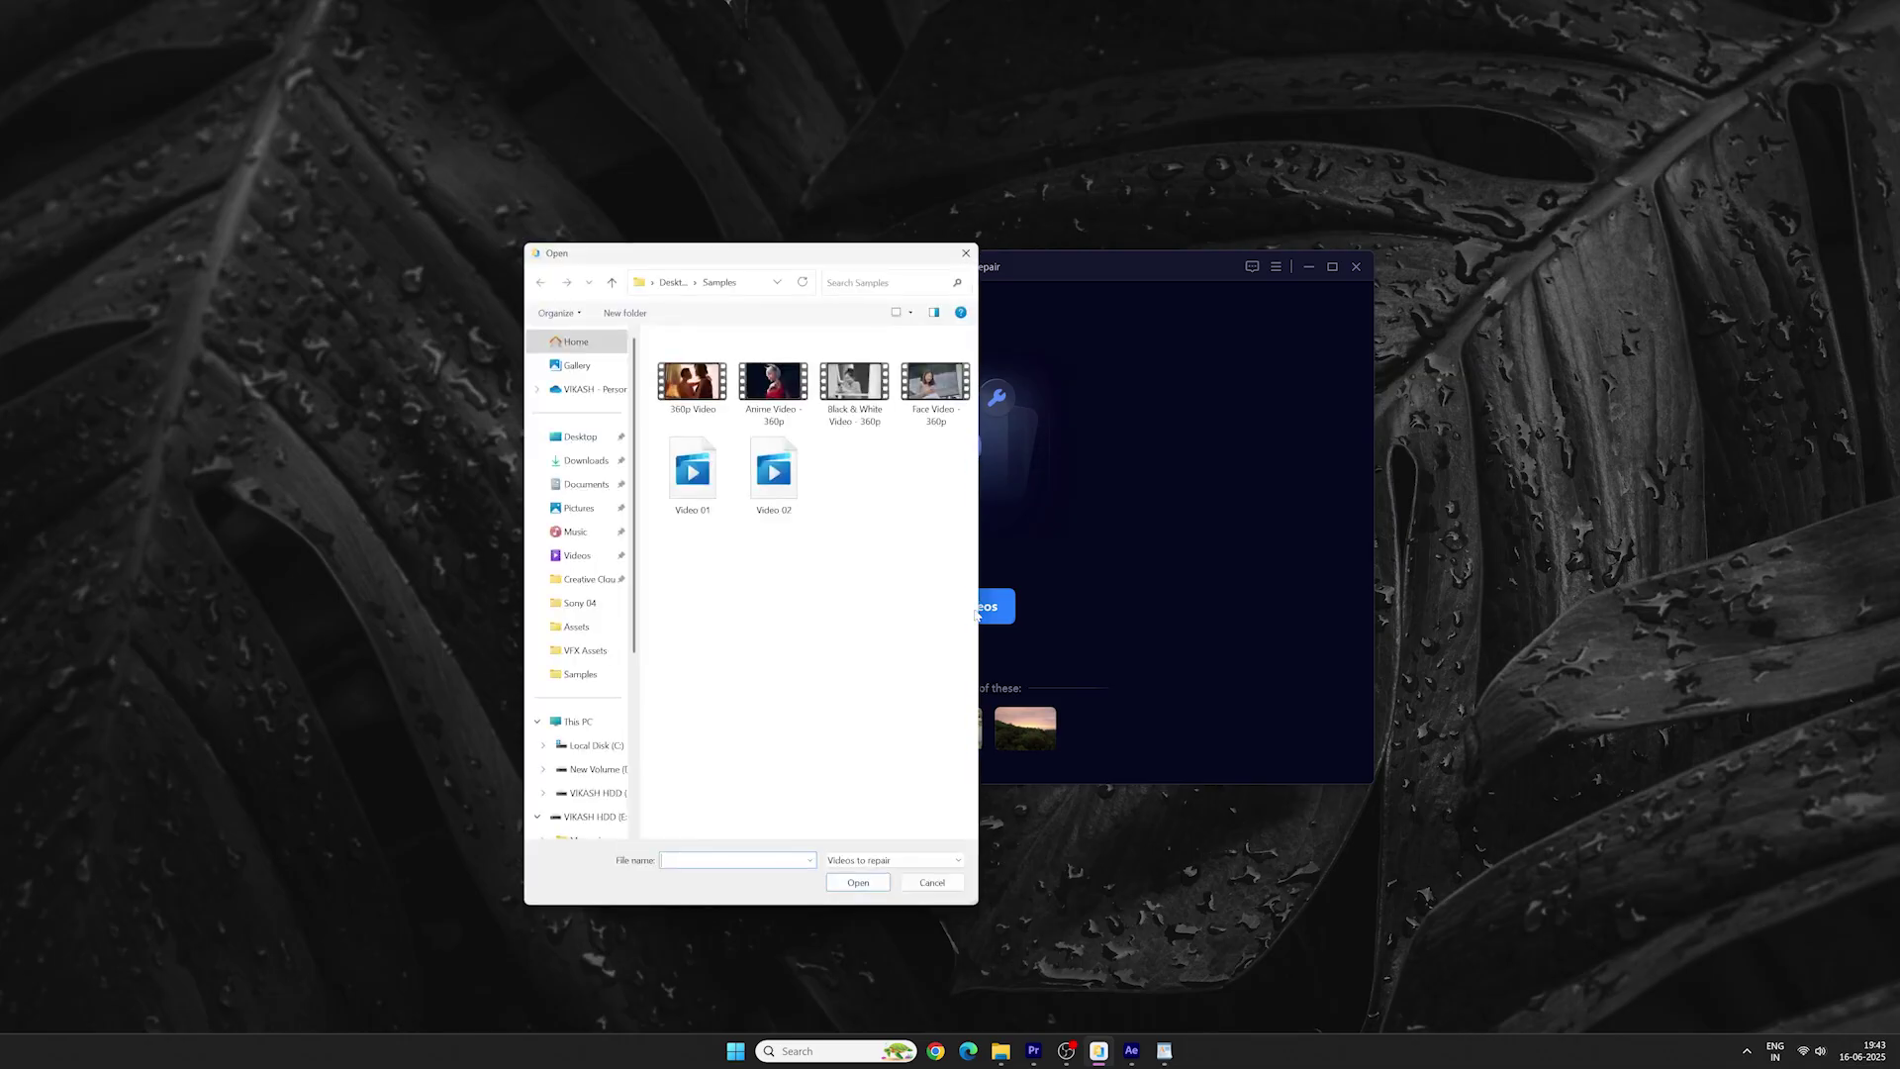
{"action": "left_click", "coordinate": [700, 500]}
{"action": "left_click", "coordinate": [858, 882]}
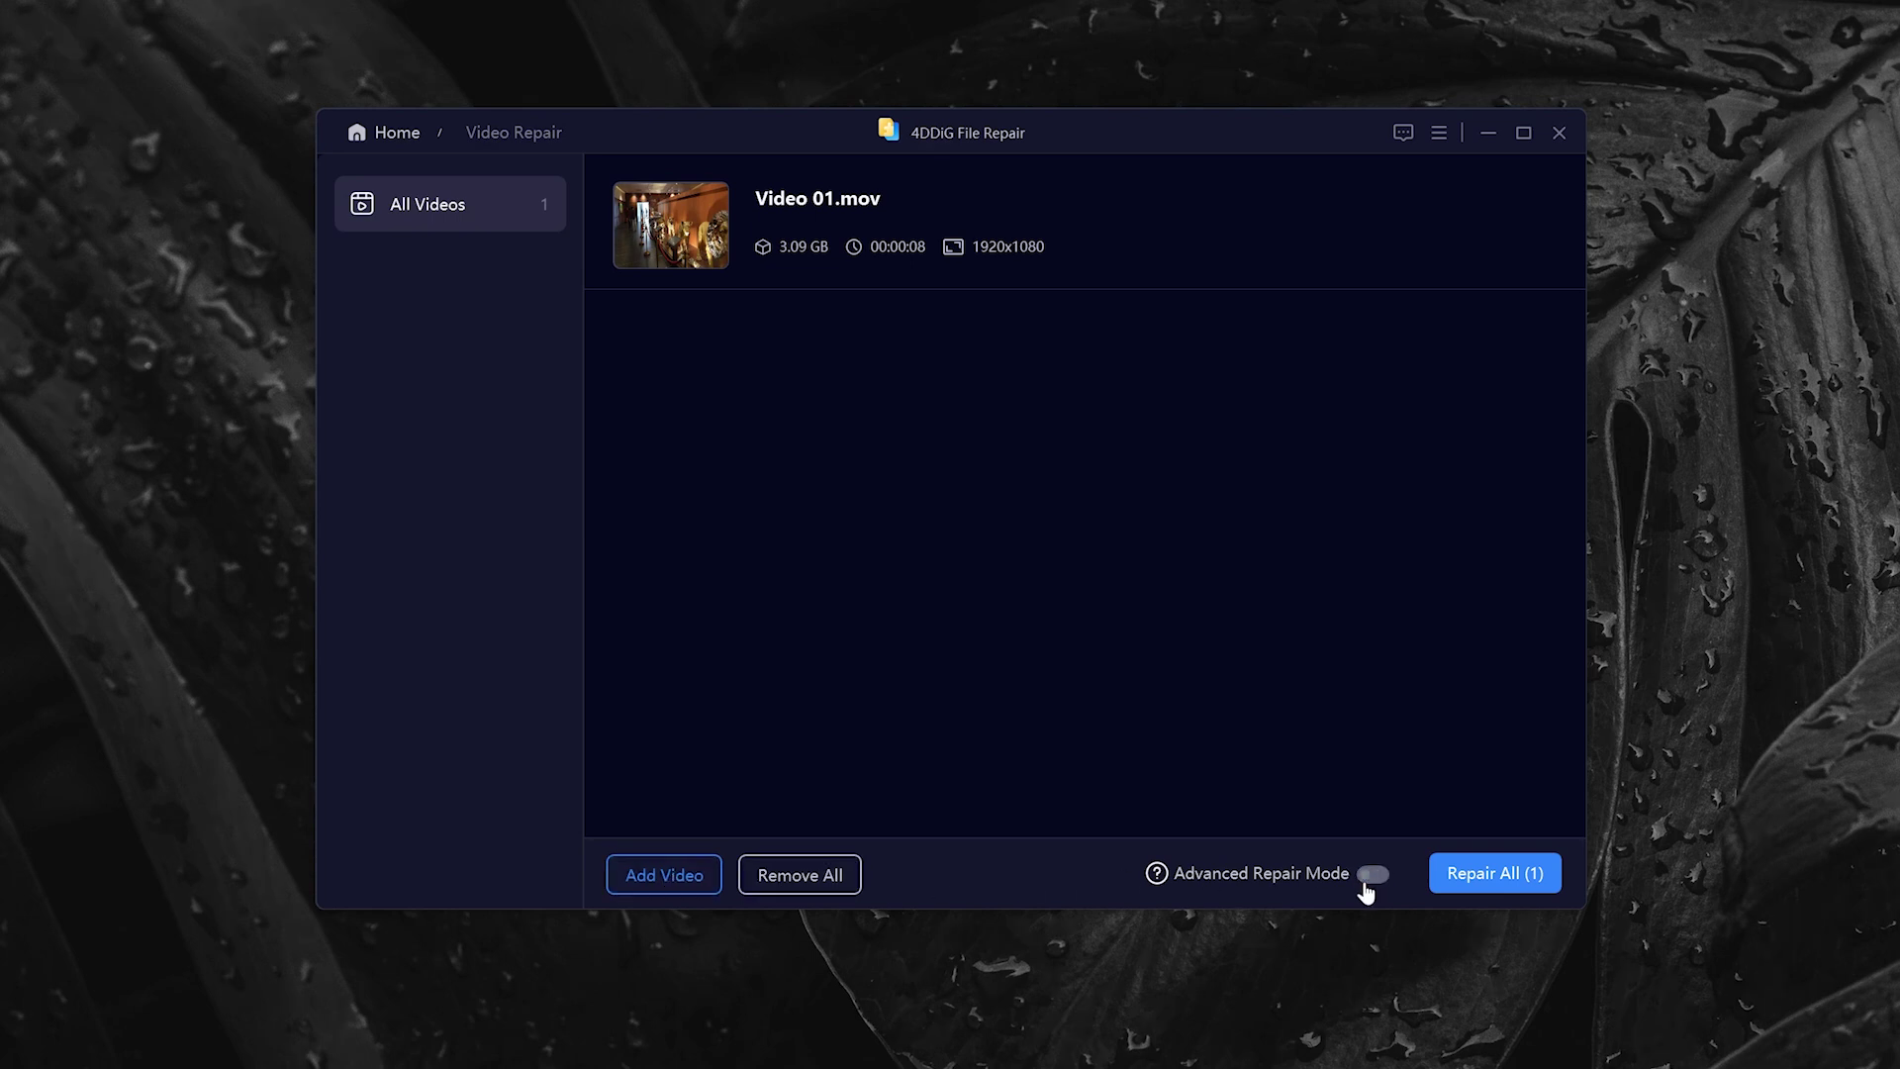
Step: Quick-repair Video 01.mov, preview the playable result, then remove all videos from the list
{"action": "left_click", "coordinate": [1512, 875]}
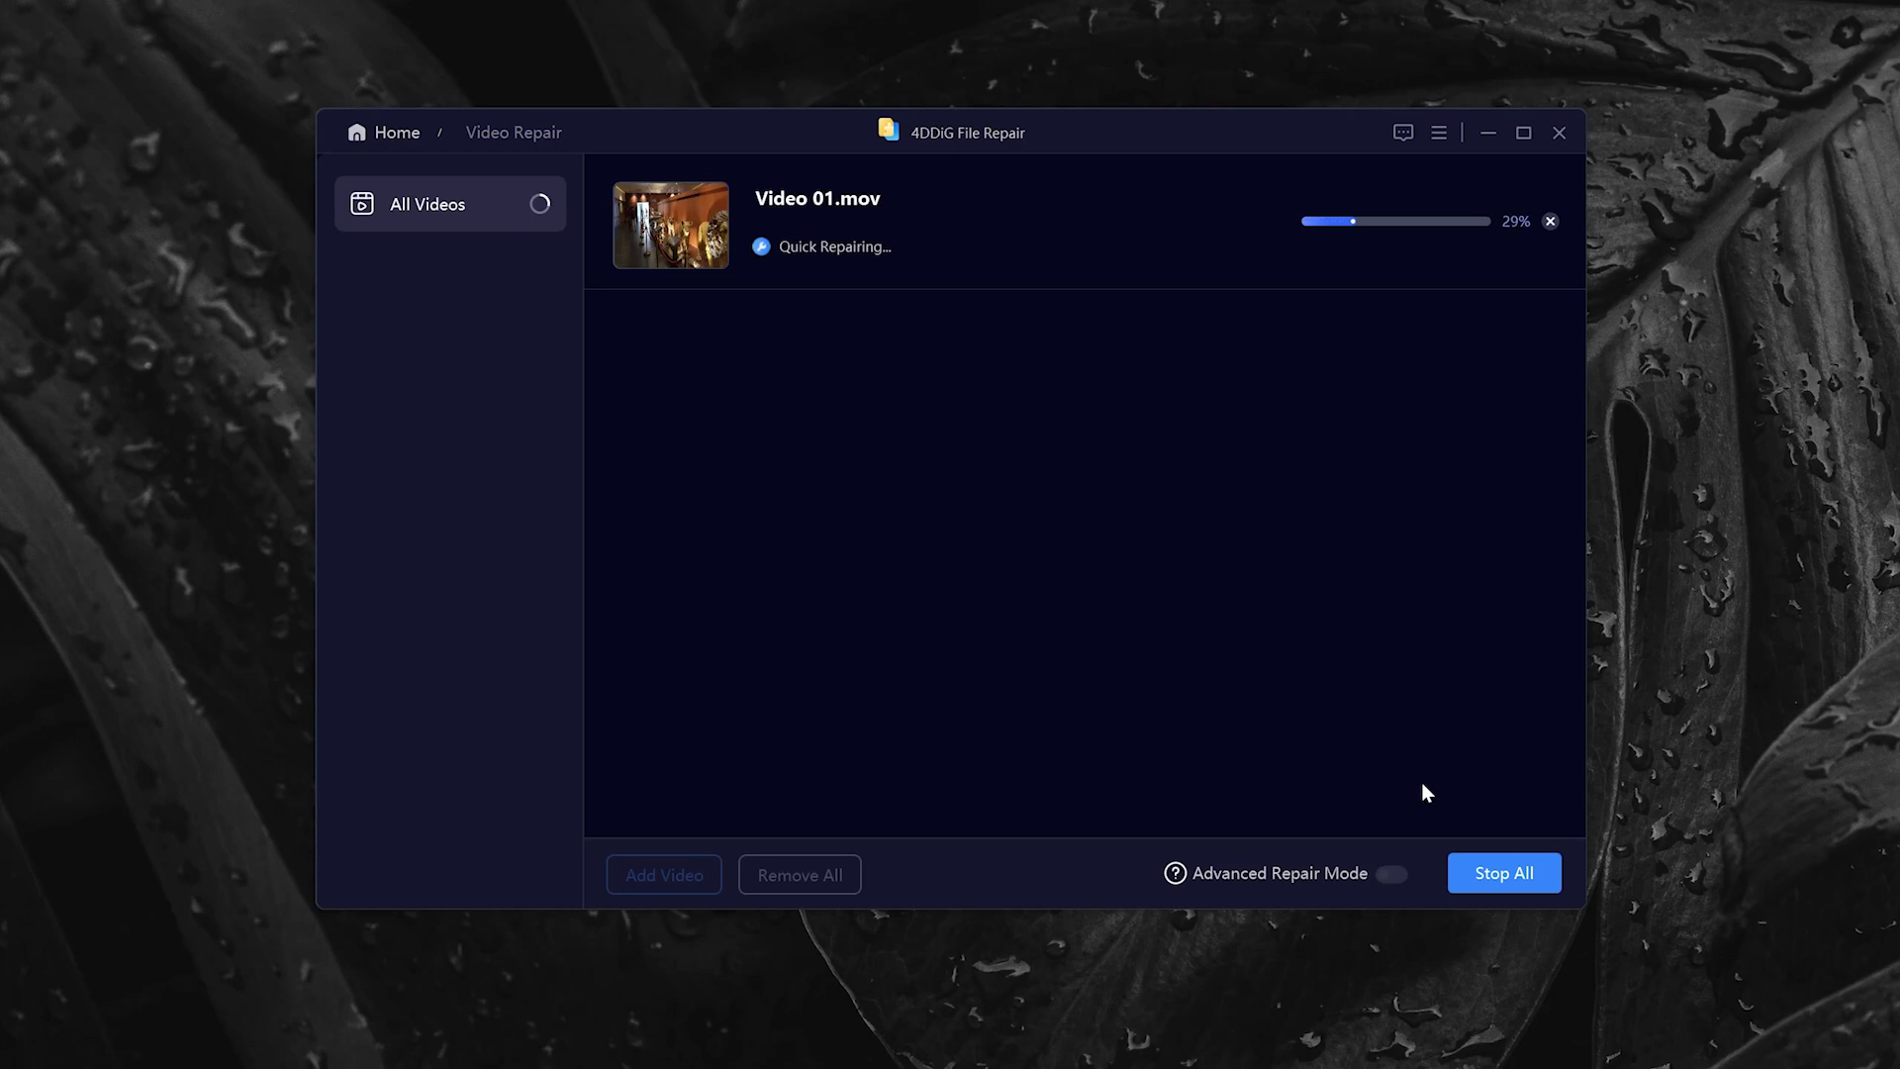
{"action": "left_click", "coordinate": [1367, 227]}
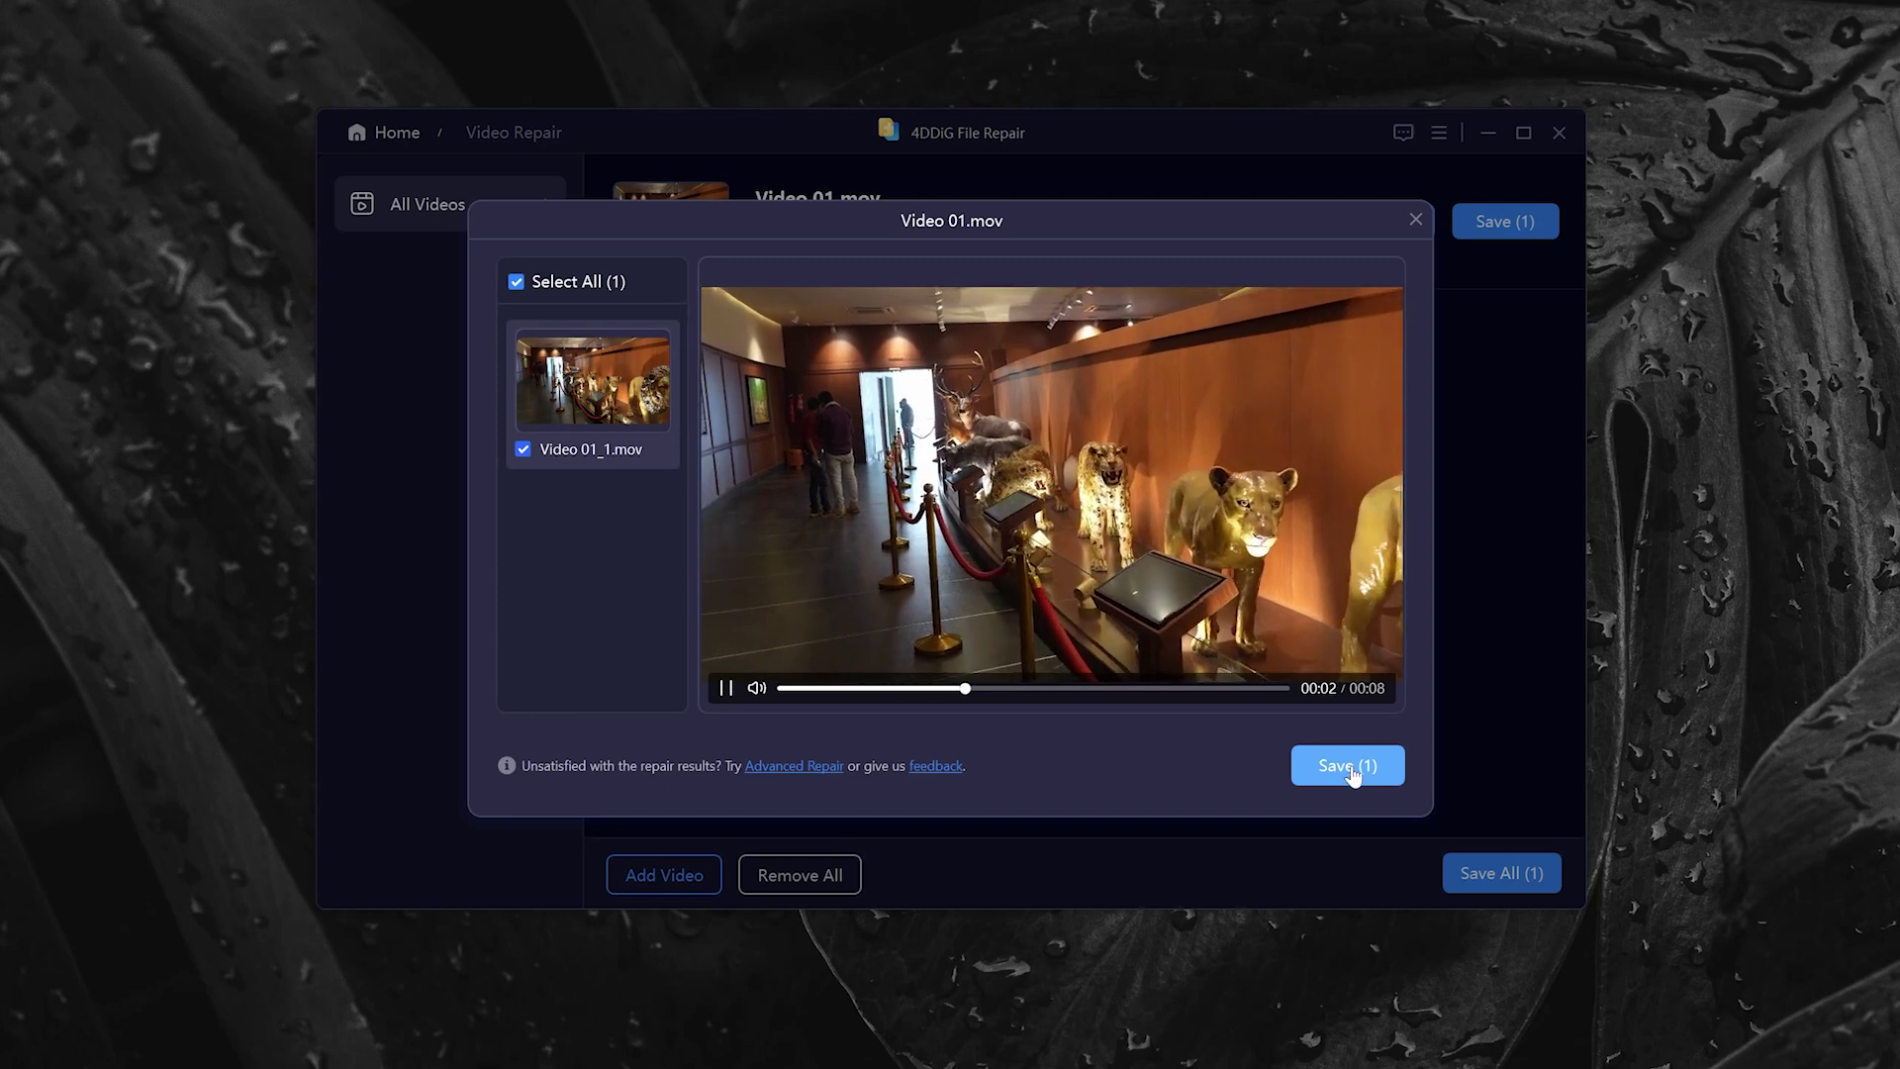
{"action": "left_click", "coordinate": [1414, 221]}
{"action": "left_click", "coordinate": [778, 875]}
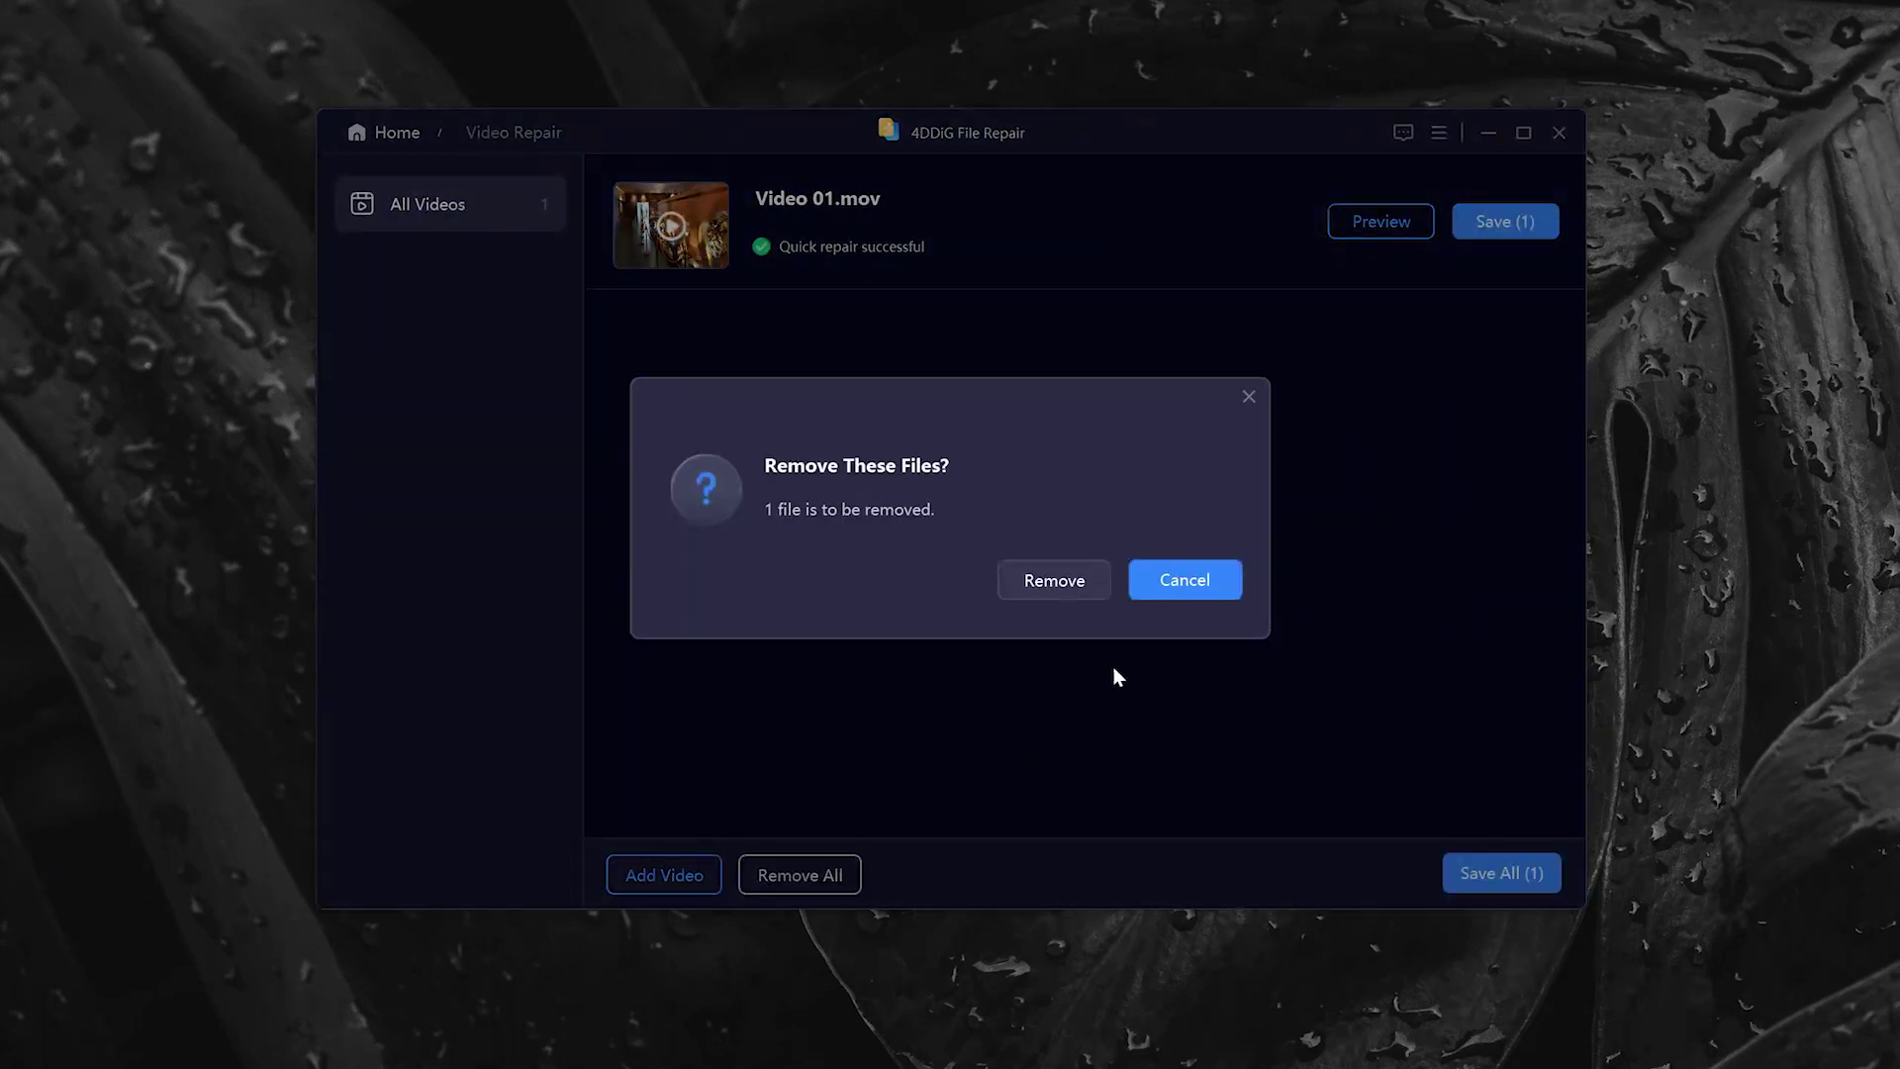
Step: Confirm removing Video 01 and add Video 02.mov to the repair list
{"action": "left_click", "coordinate": [1057, 594]}
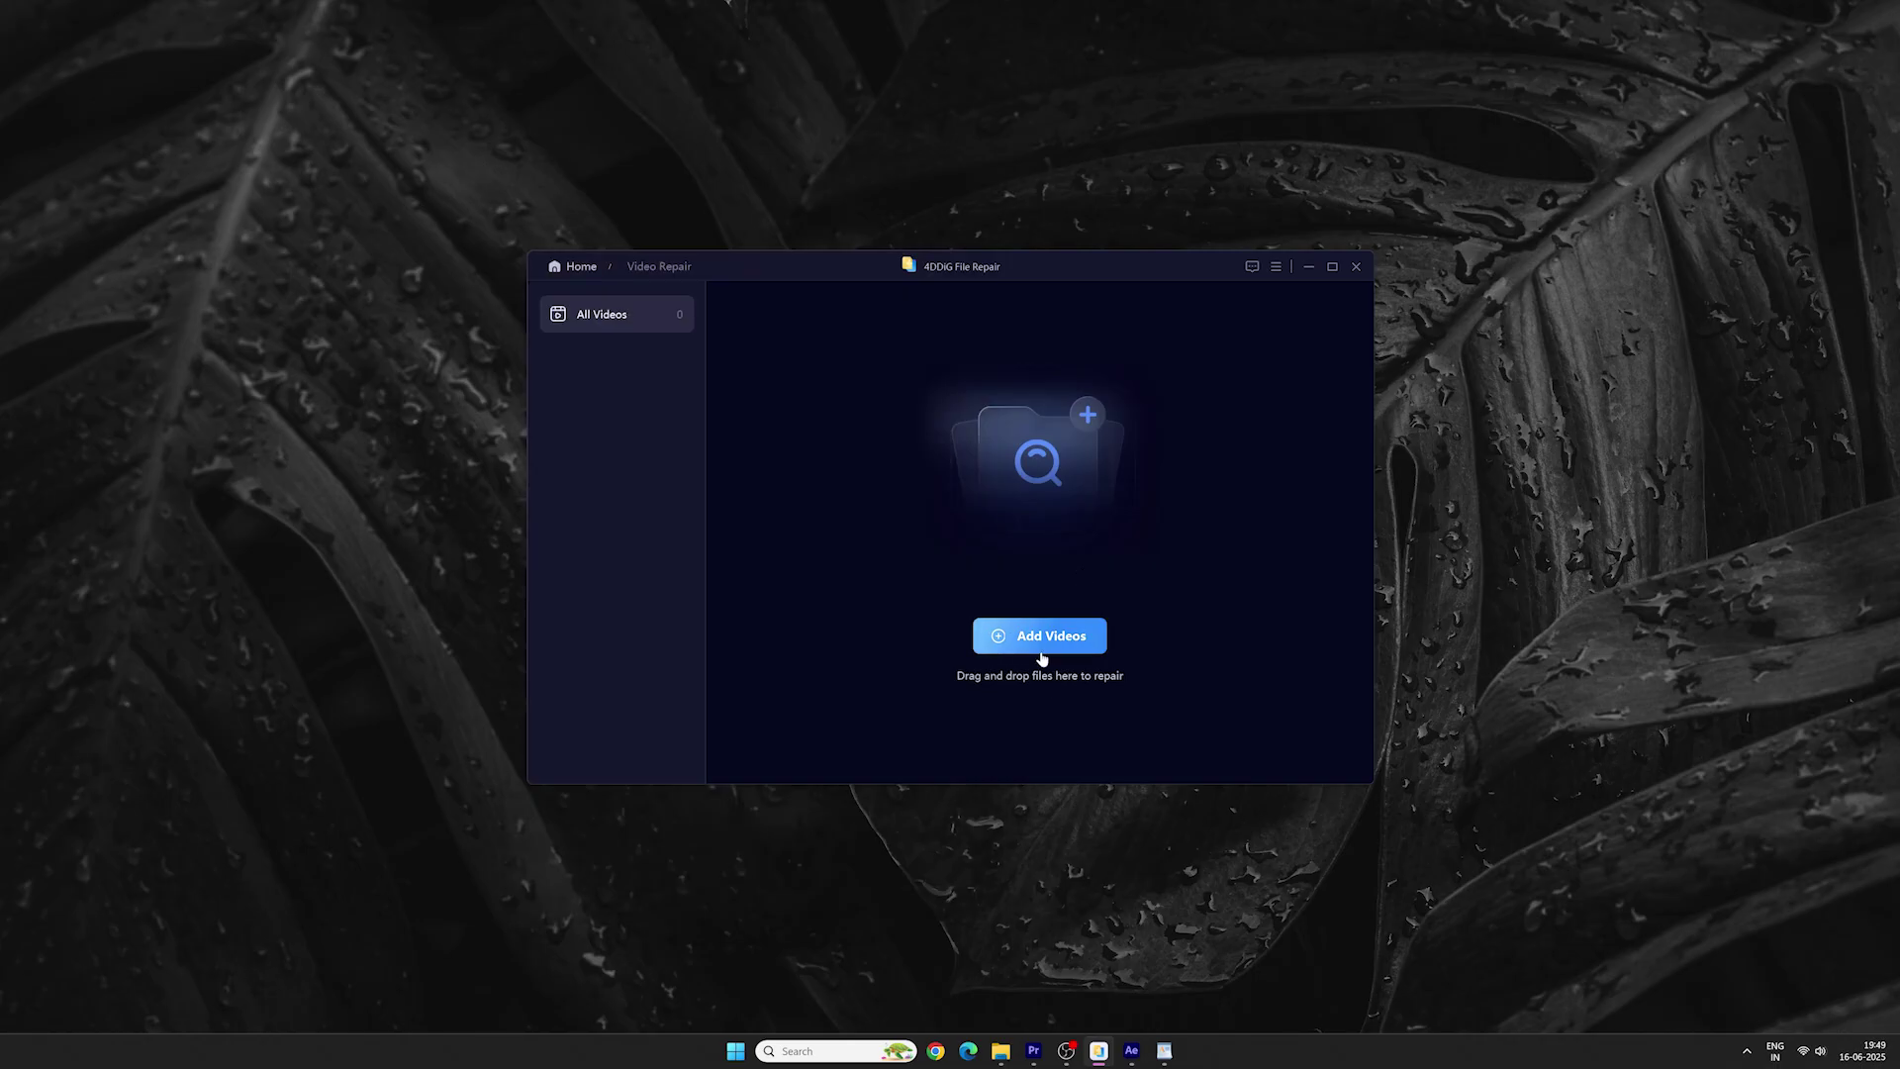
{"action": "left_click", "coordinate": [1041, 643]}
{"action": "left_click", "coordinate": [855, 443]}
{"action": "left_click", "coordinate": [858, 881]}
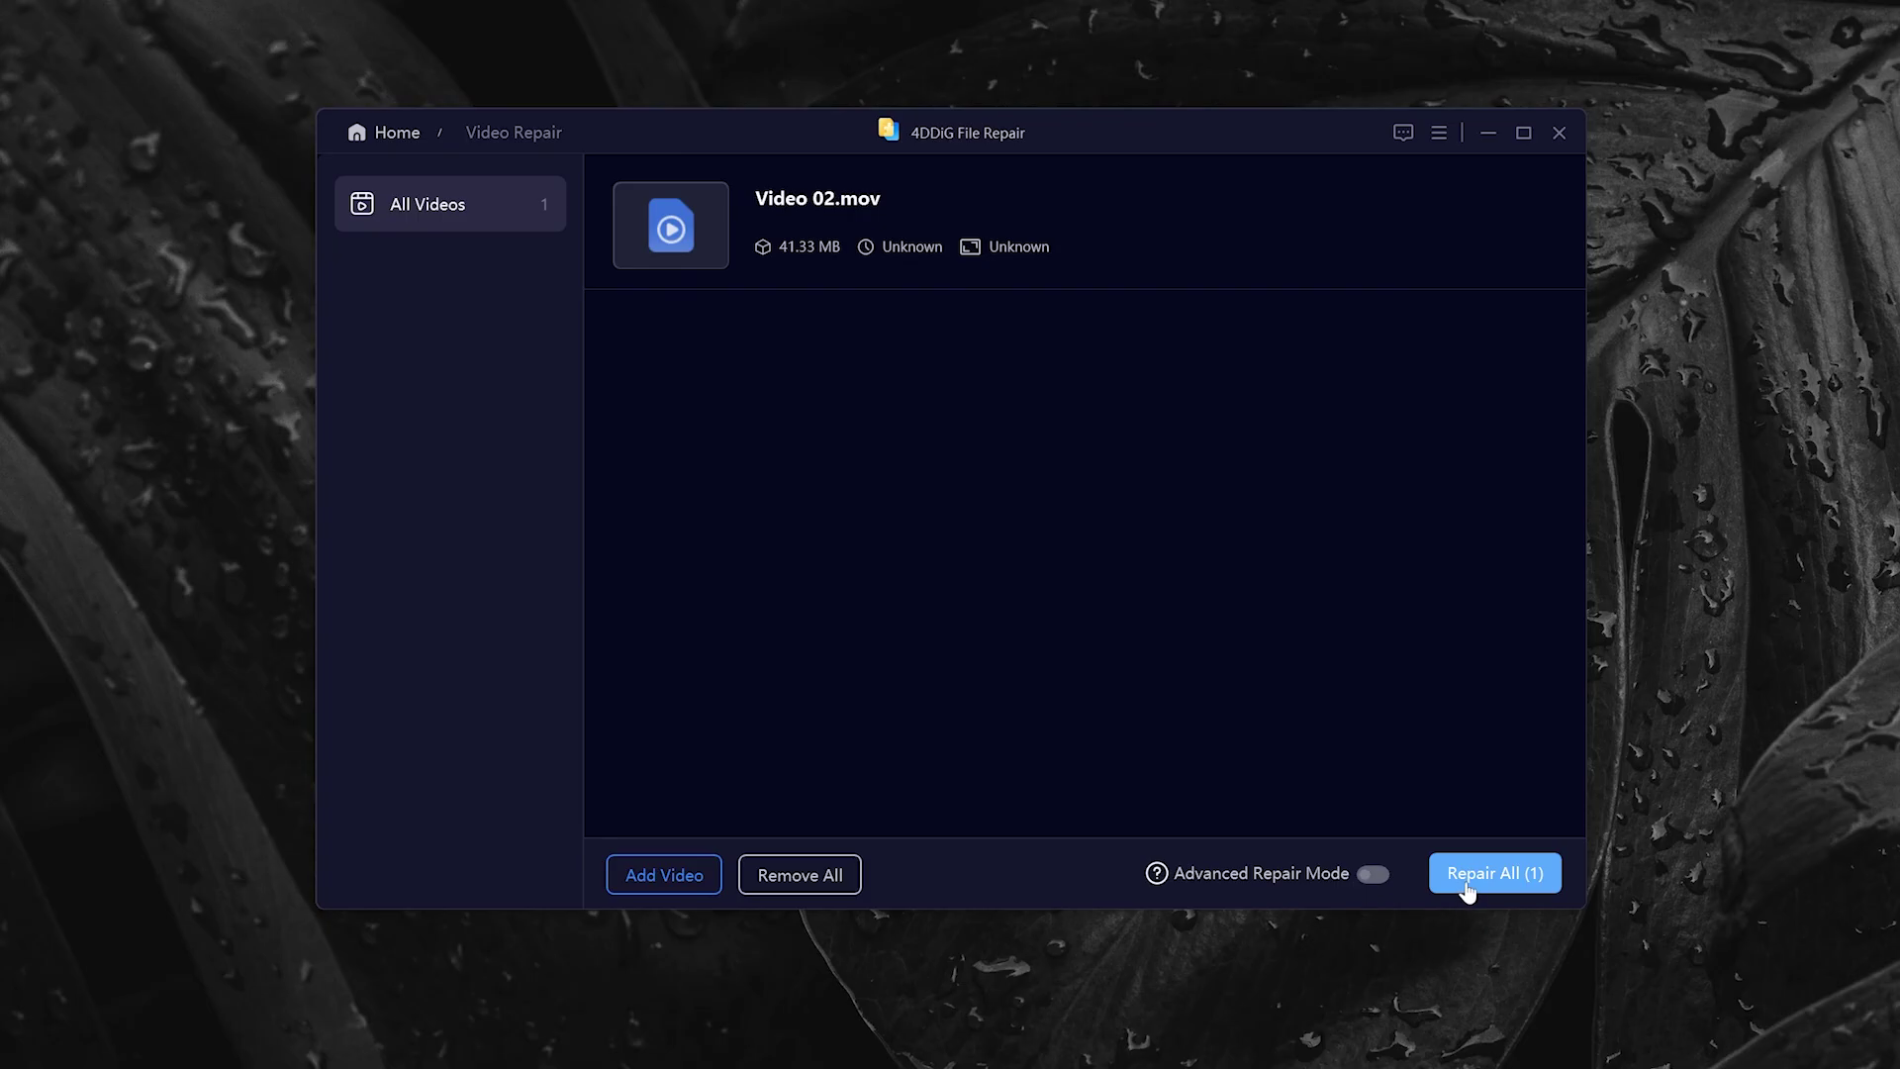
Step: Quick-repair Video 02.mov, play its preview, and head back to the home screen
{"action": "left_click", "coordinate": [1467, 890]}
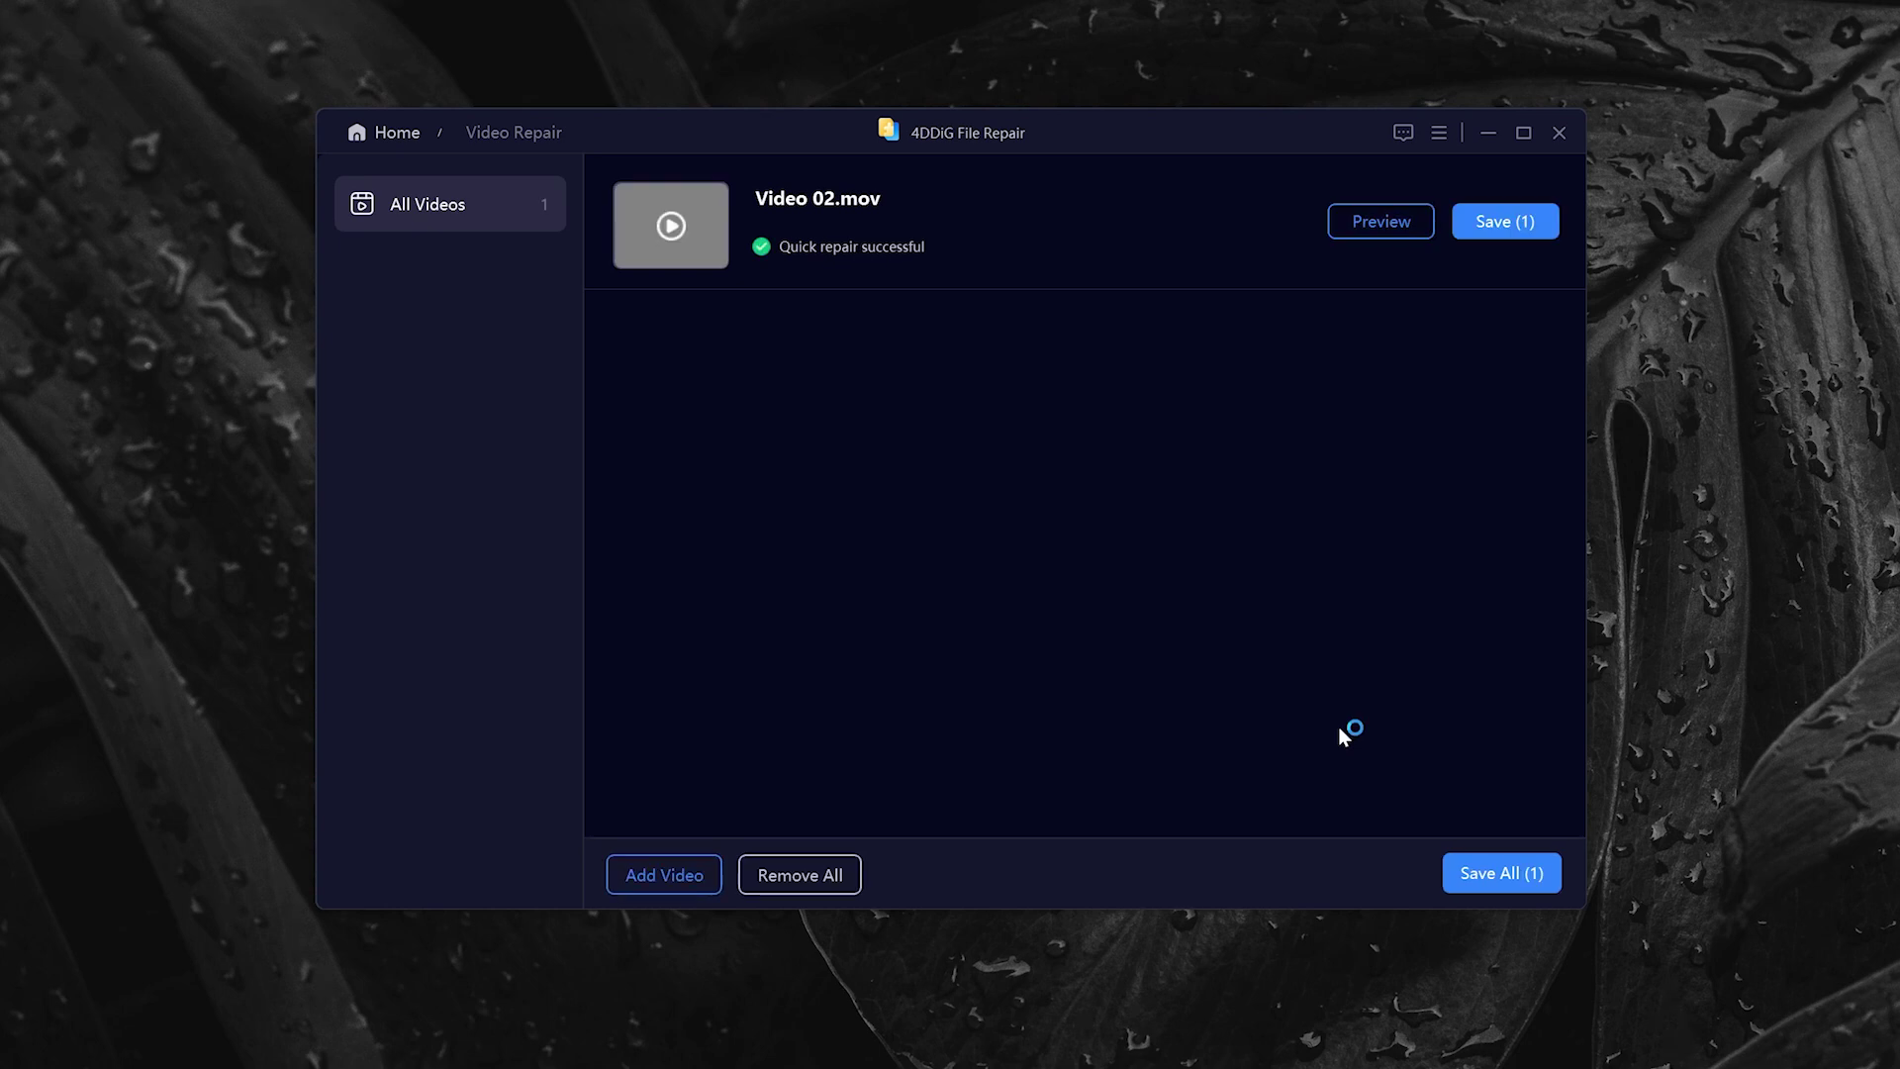
{"action": "left_click", "coordinate": [1376, 226]}
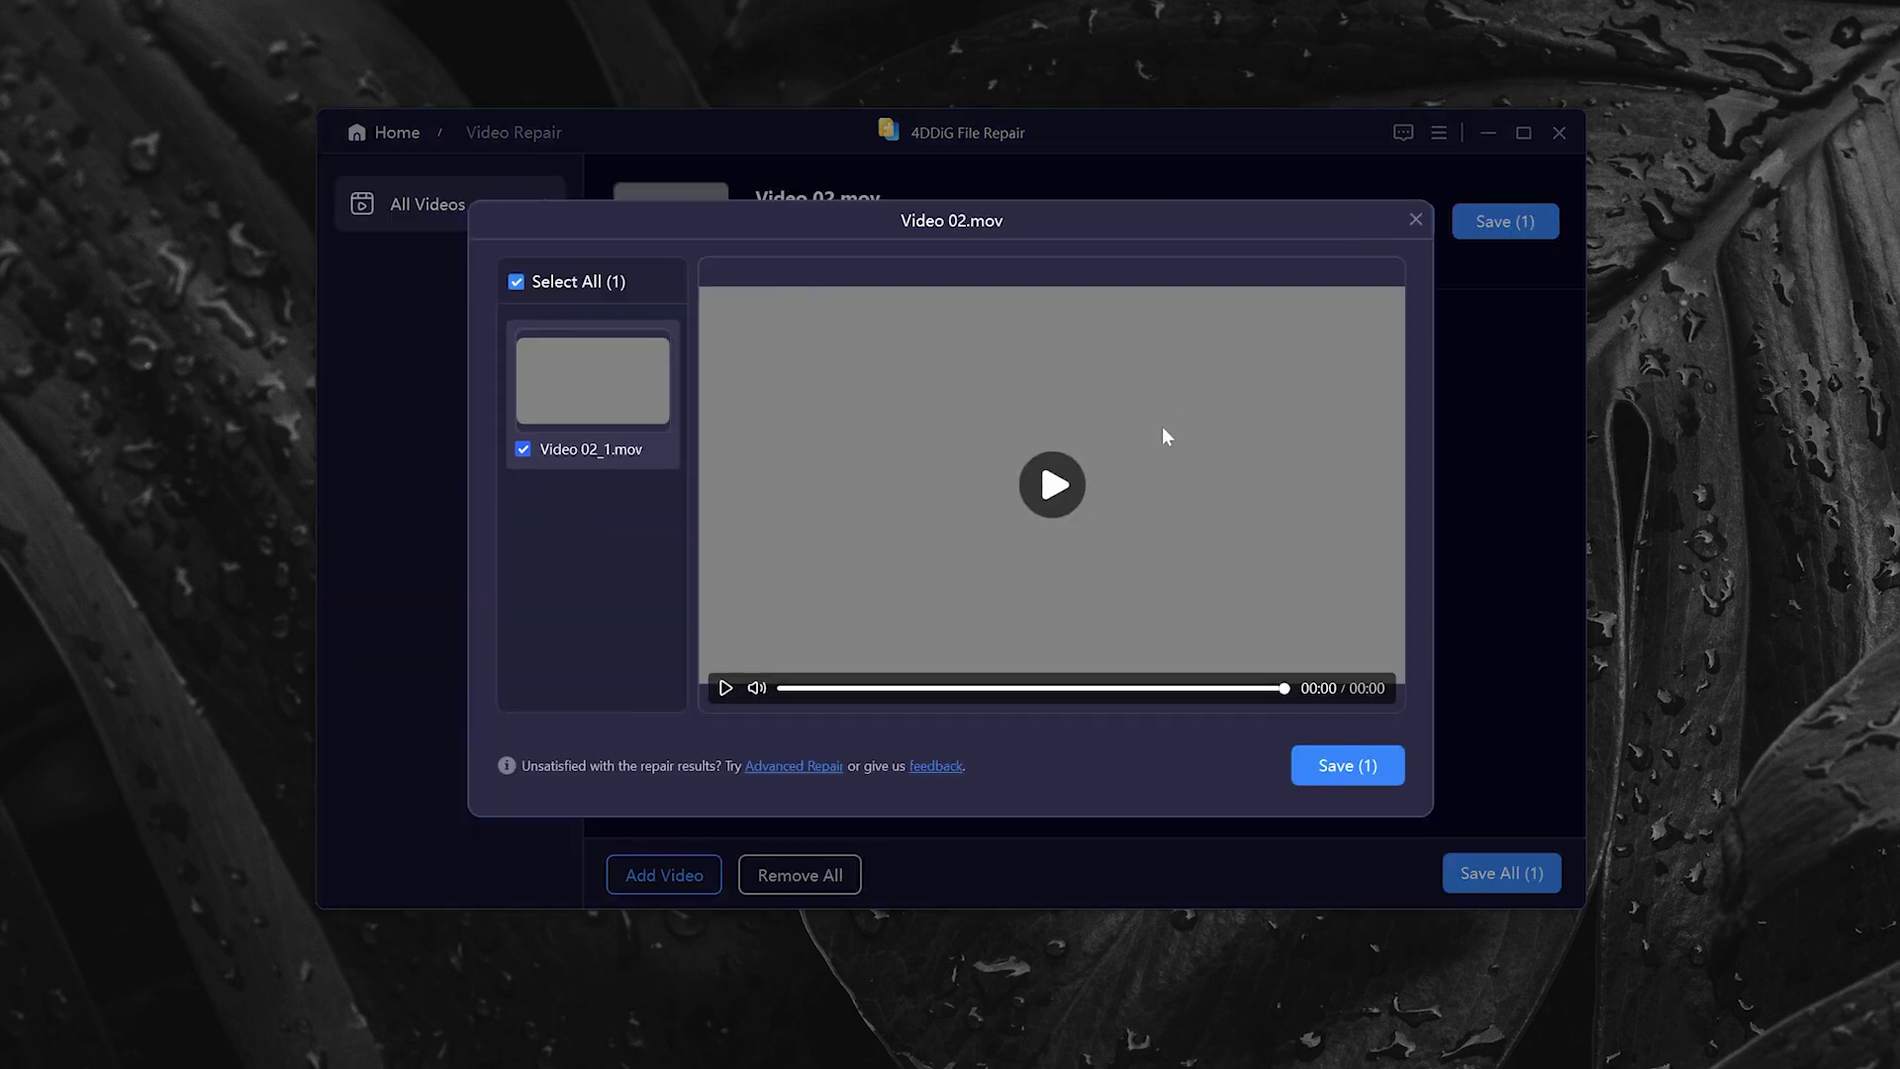
{"action": "left_click", "coordinate": [1078, 495]}
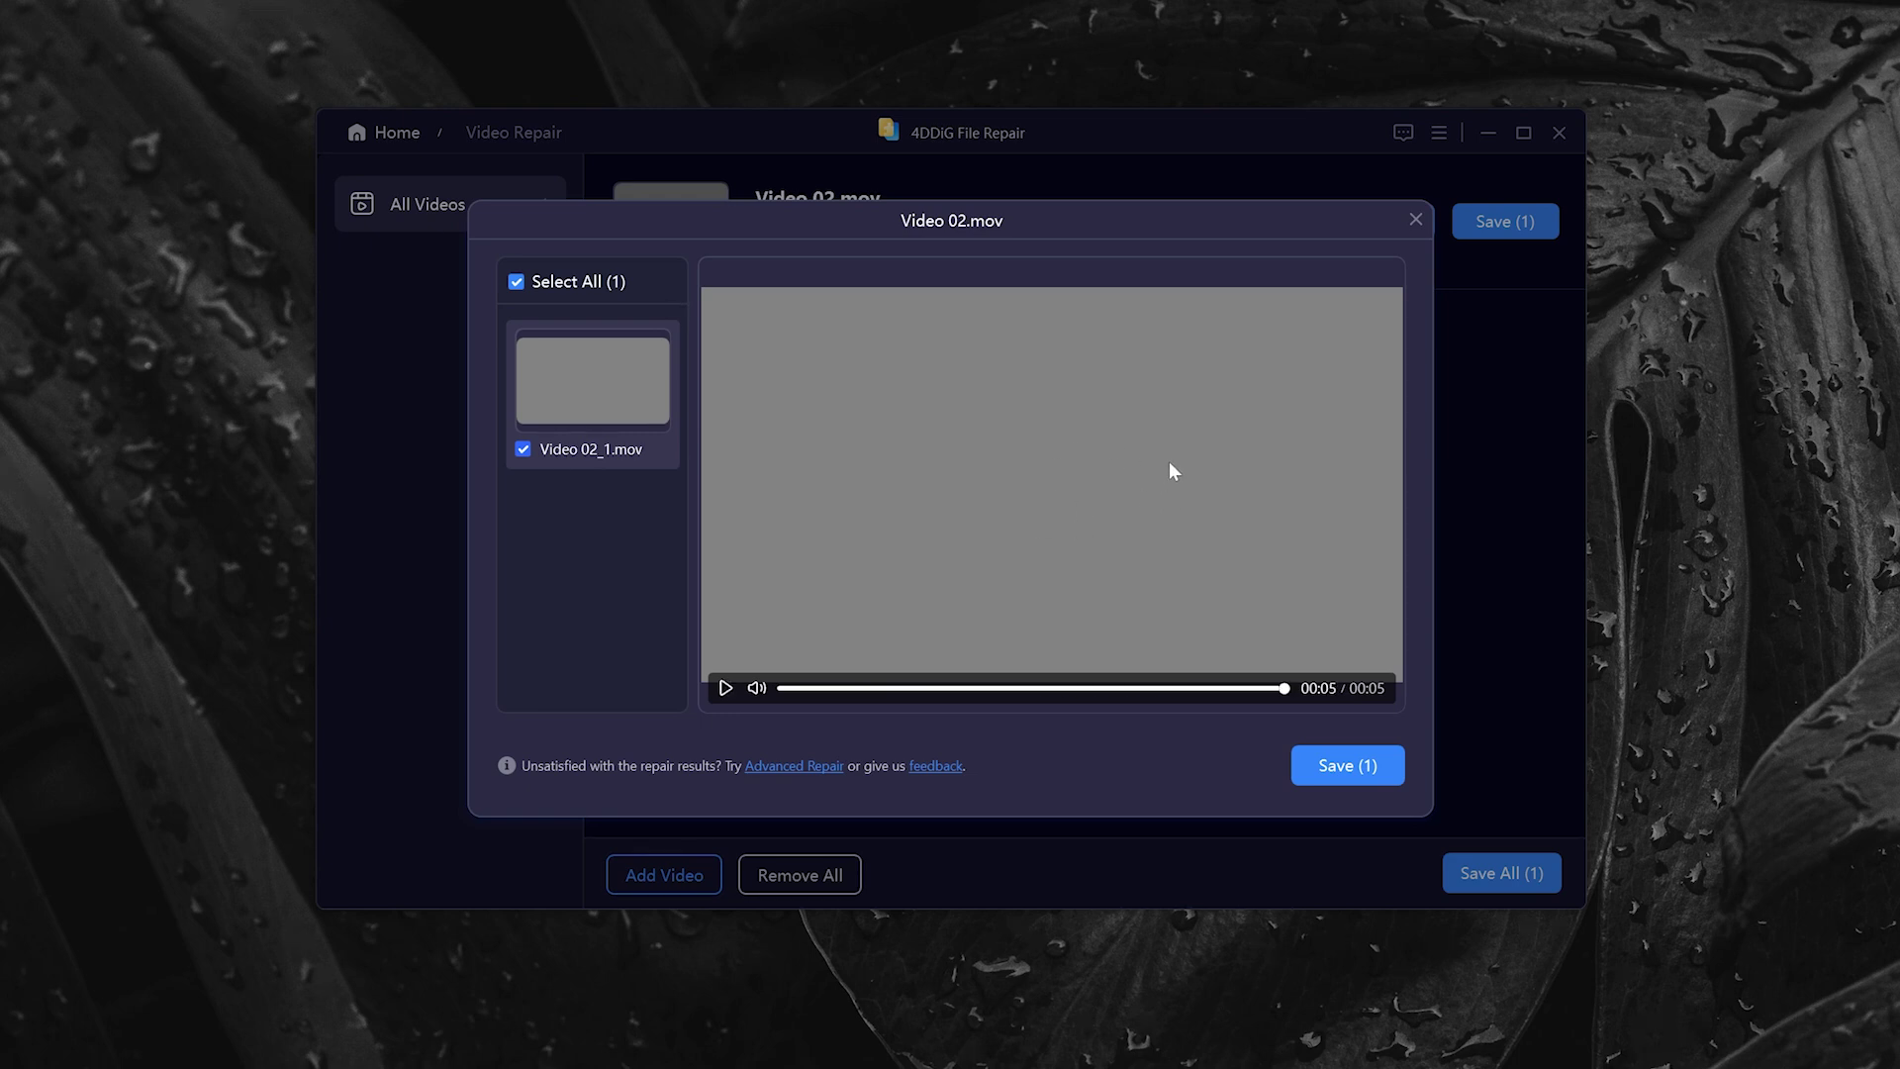
{"action": "left_click", "coordinate": [1415, 220]}
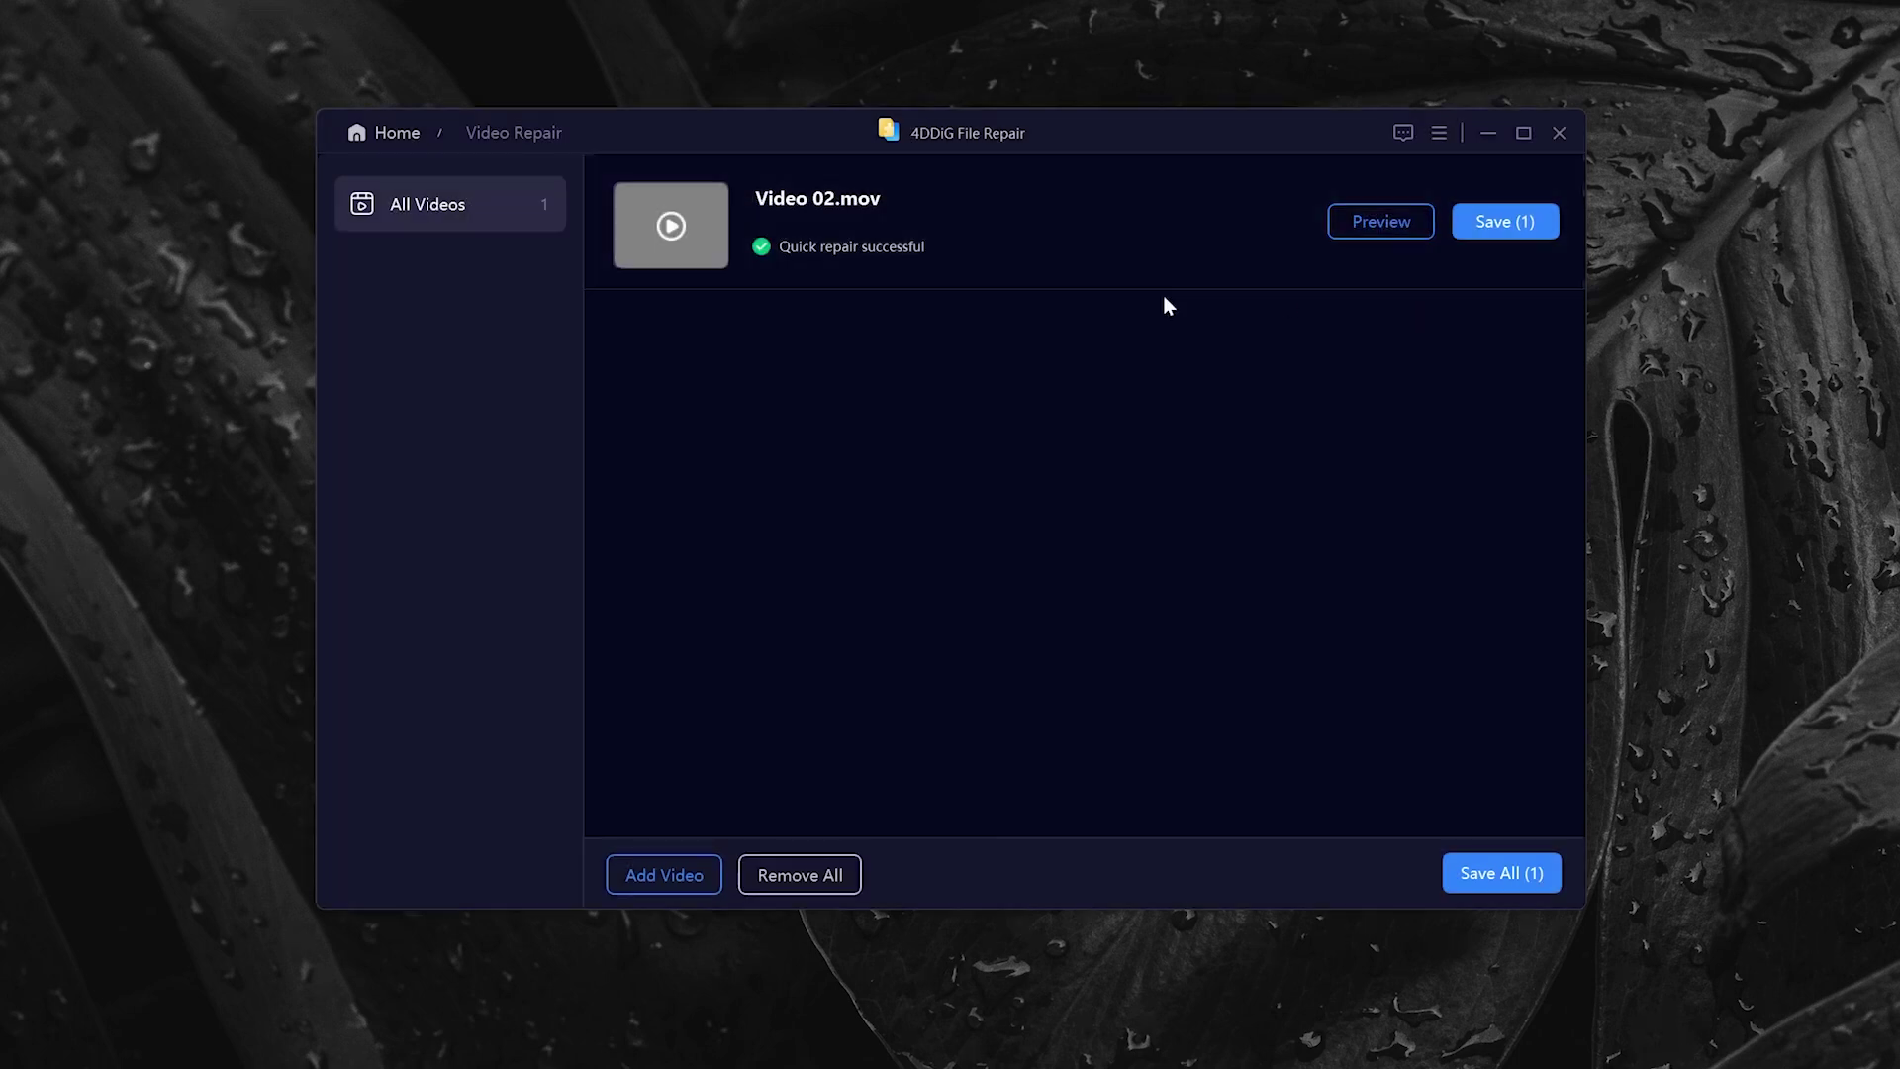
{"action": "left_click", "coordinate": [397, 132]}
Step: Return home and load the '360p Video' sample from Samples into the AI Video Enhancer
{"action": "left_click", "coordinate": [1052, 589]}
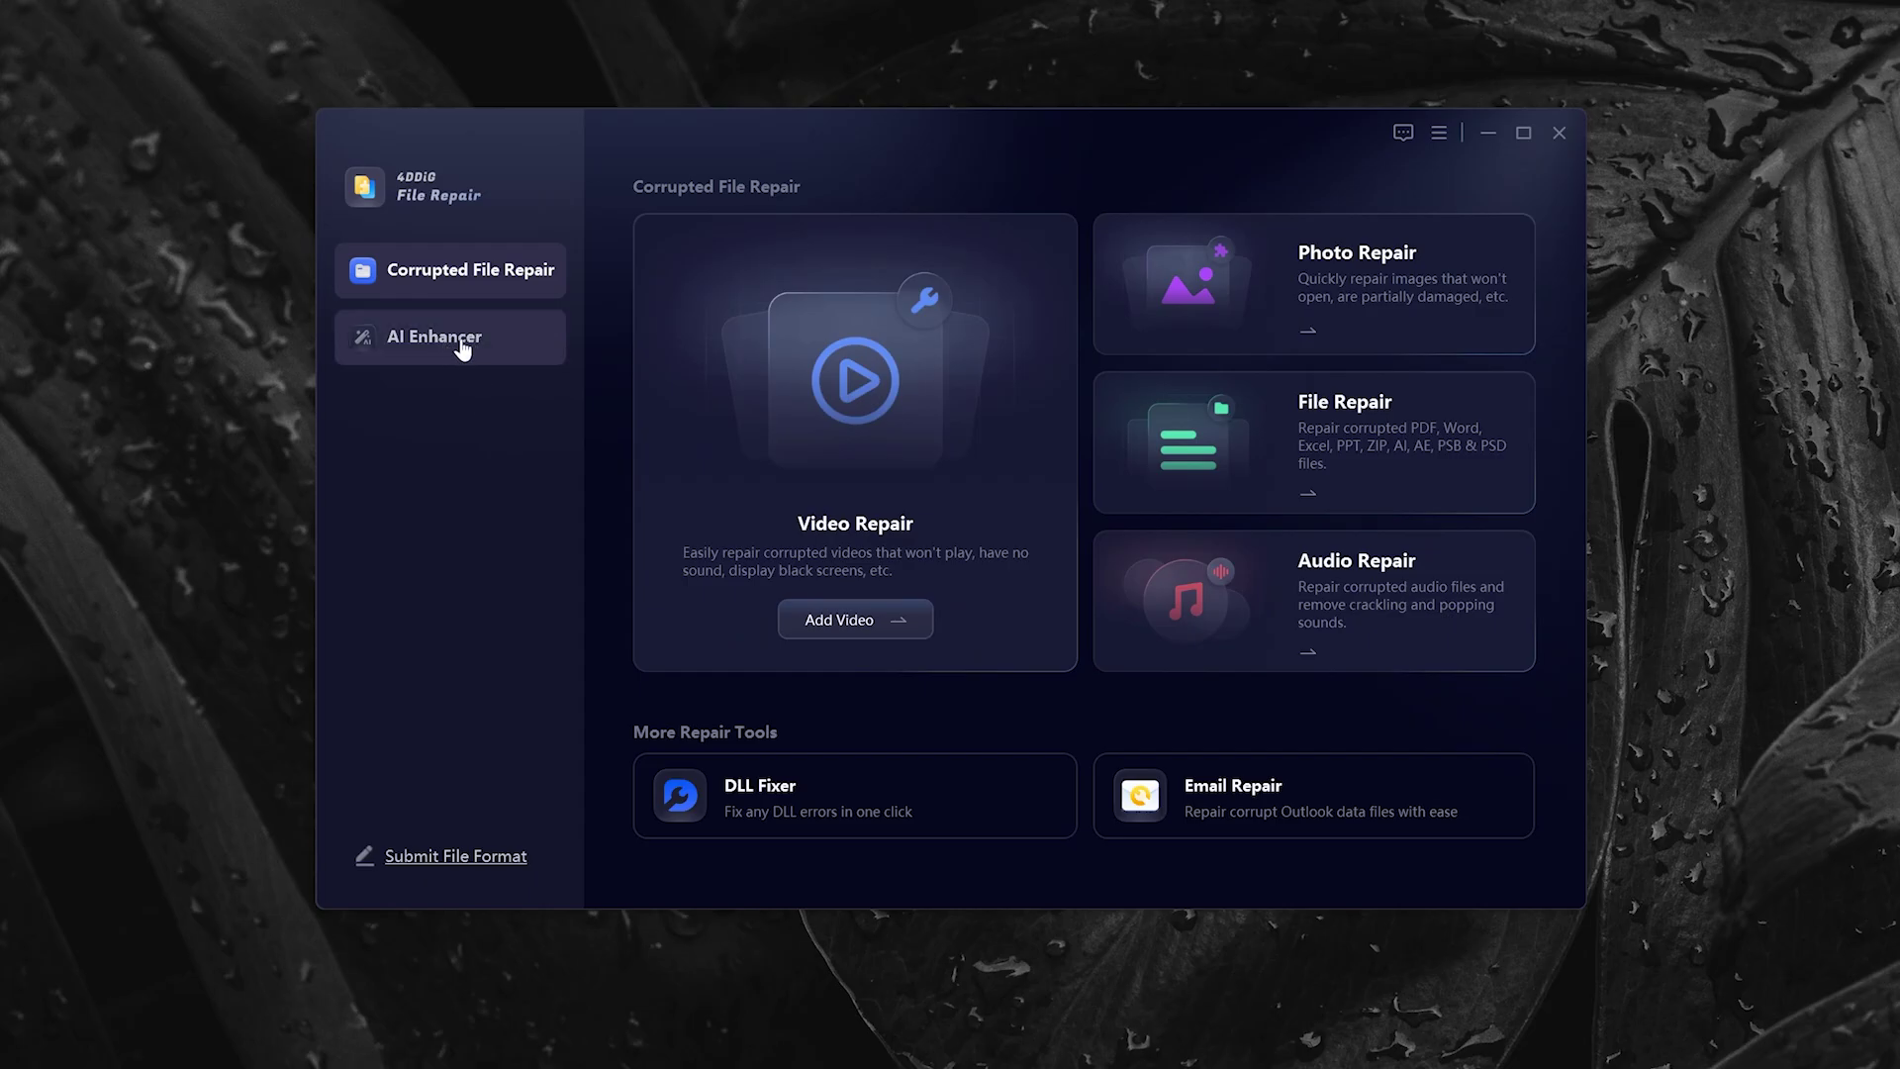
{"action": "left_click", "coordinate": [463, 348]}
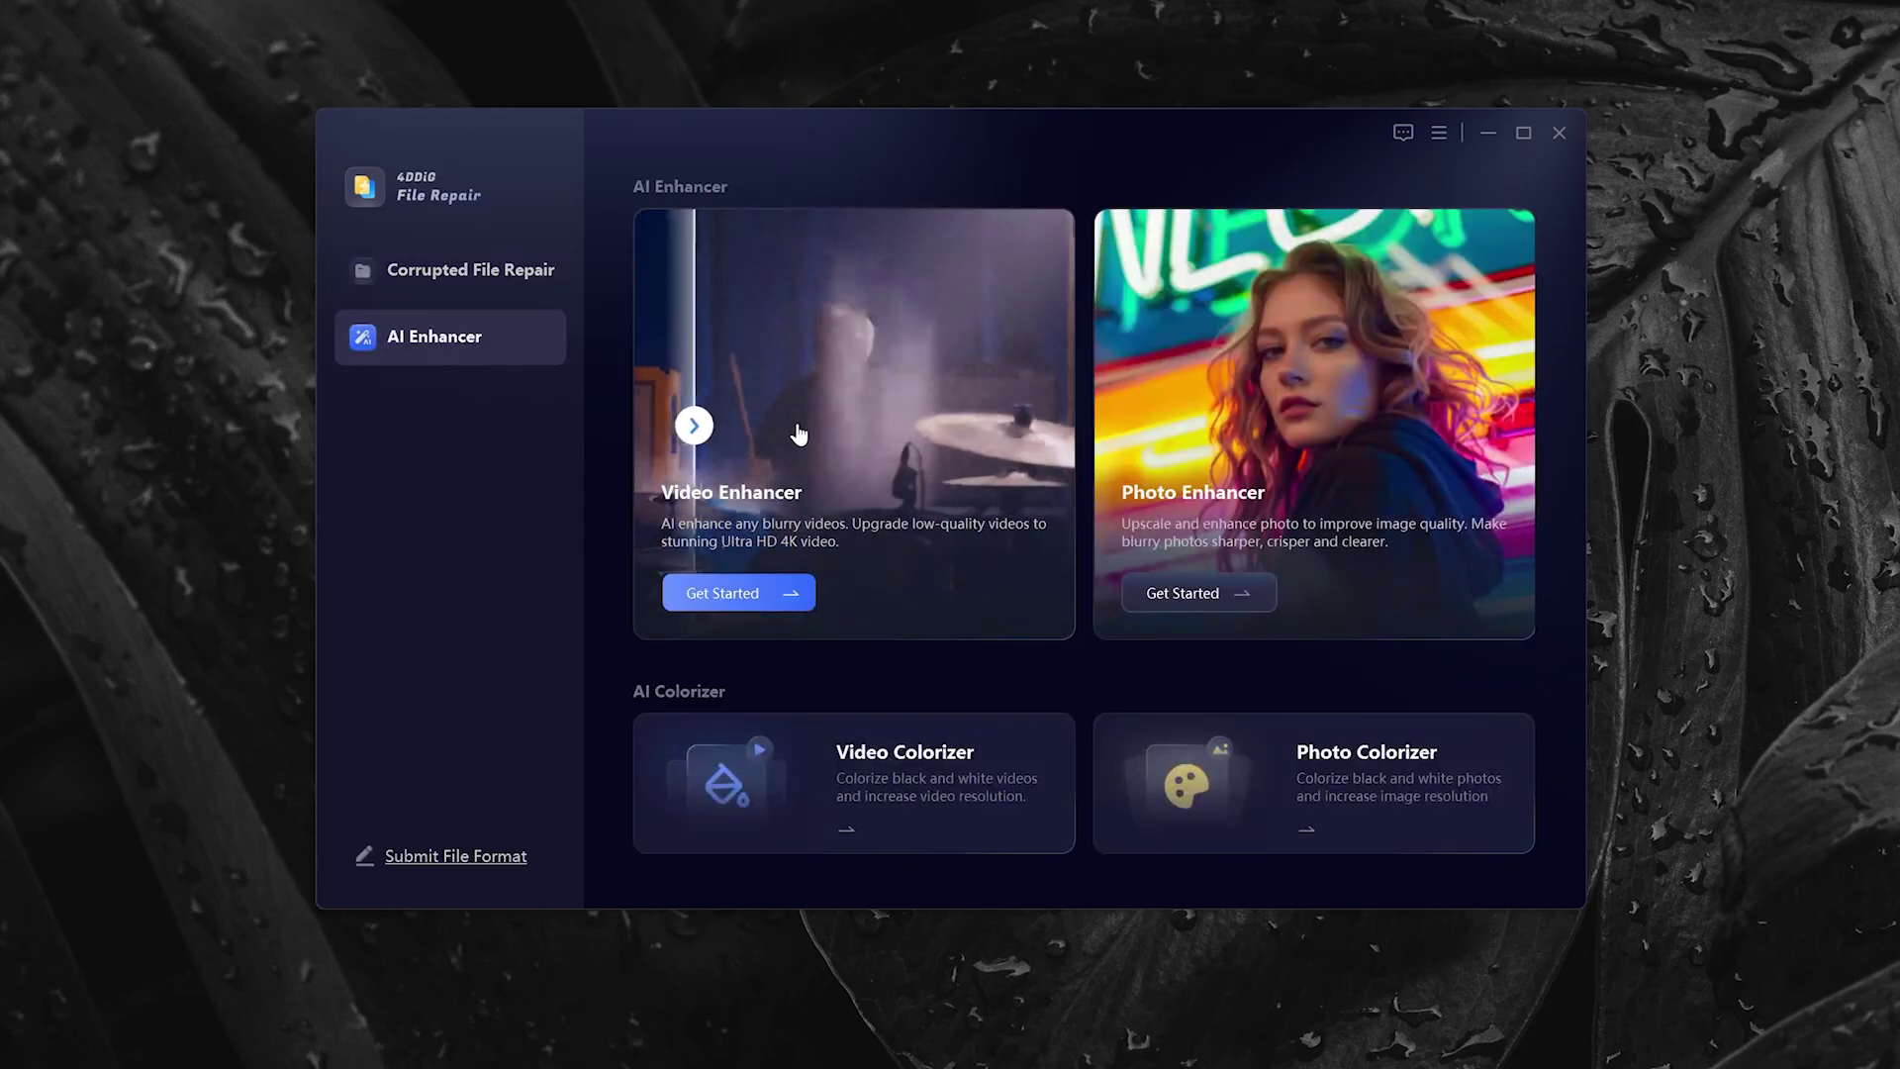
{"action": "left_click", "coordinate": [764, 598]}
{"action": "left_click", "coordinate": [937, 613]}
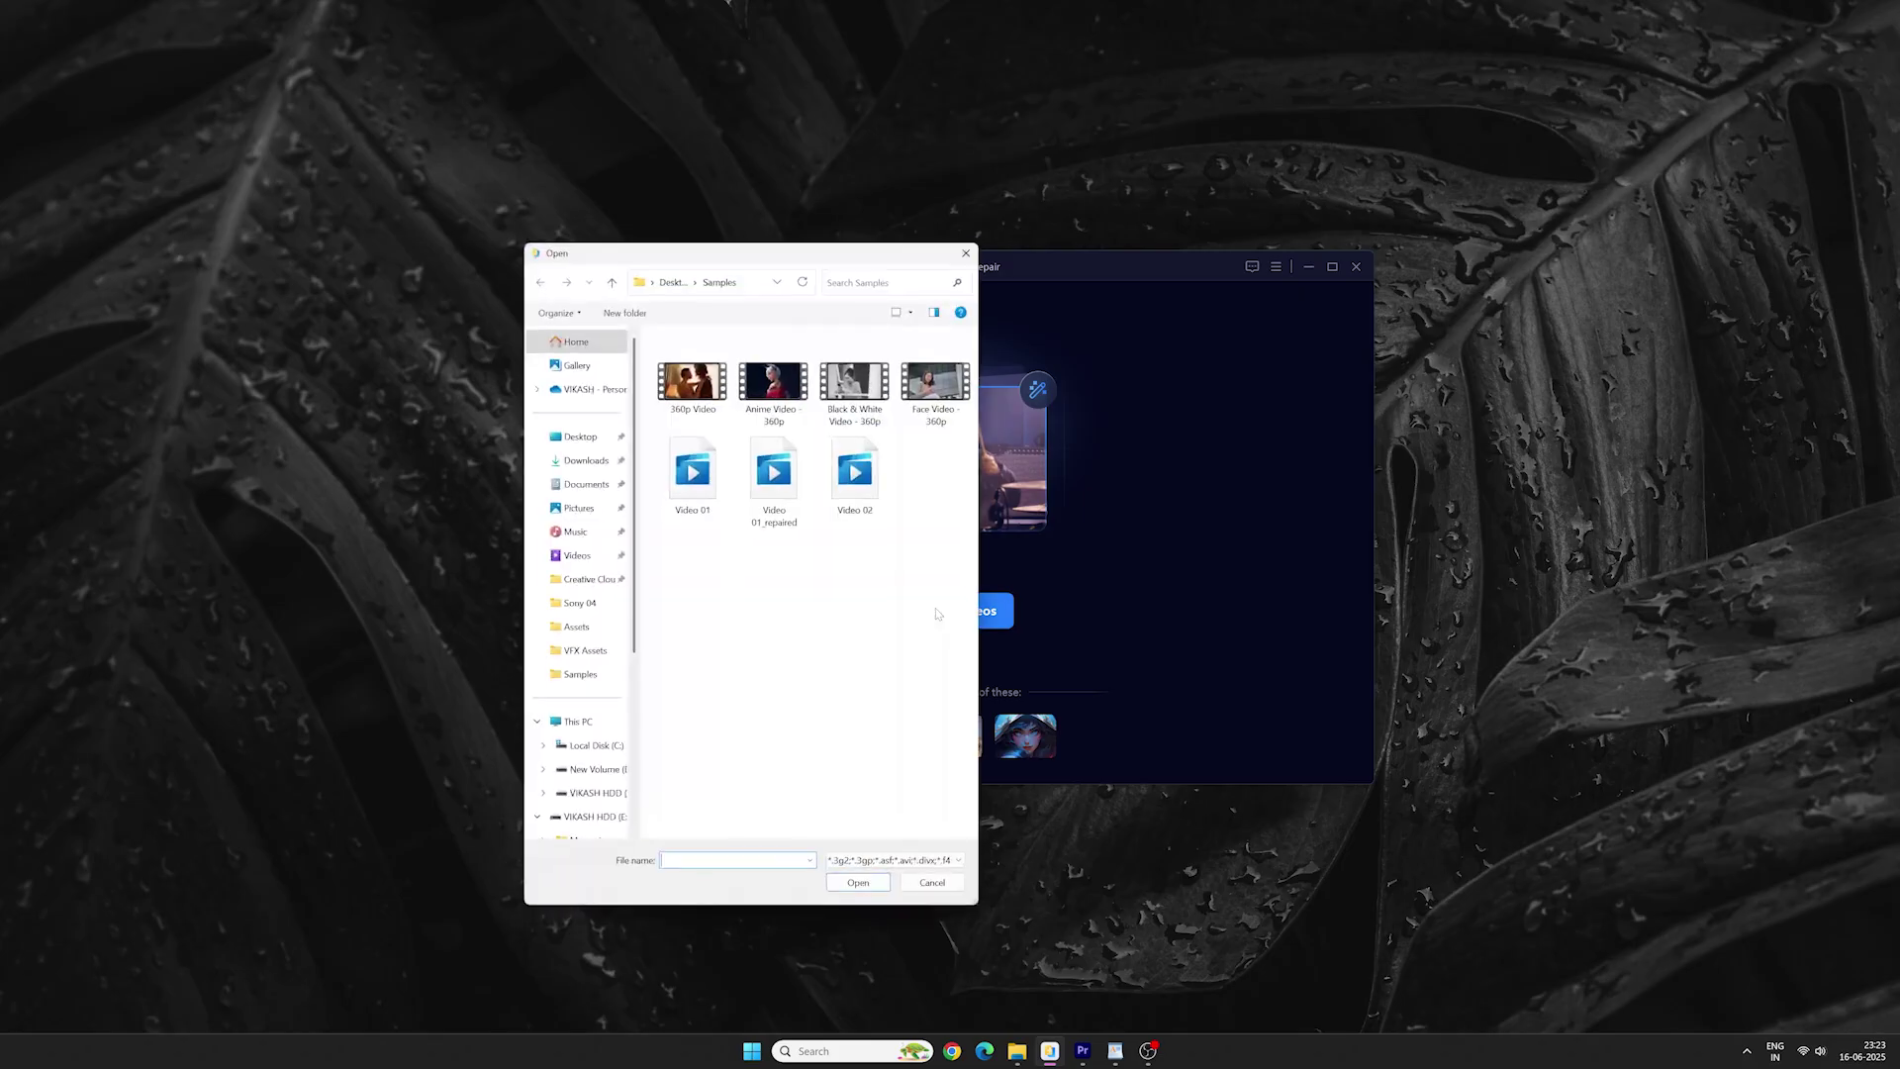
{"action": "left_click", "coordinate": [711, 406]}
{"action": "left_click", "coordinate": [846, 880]}
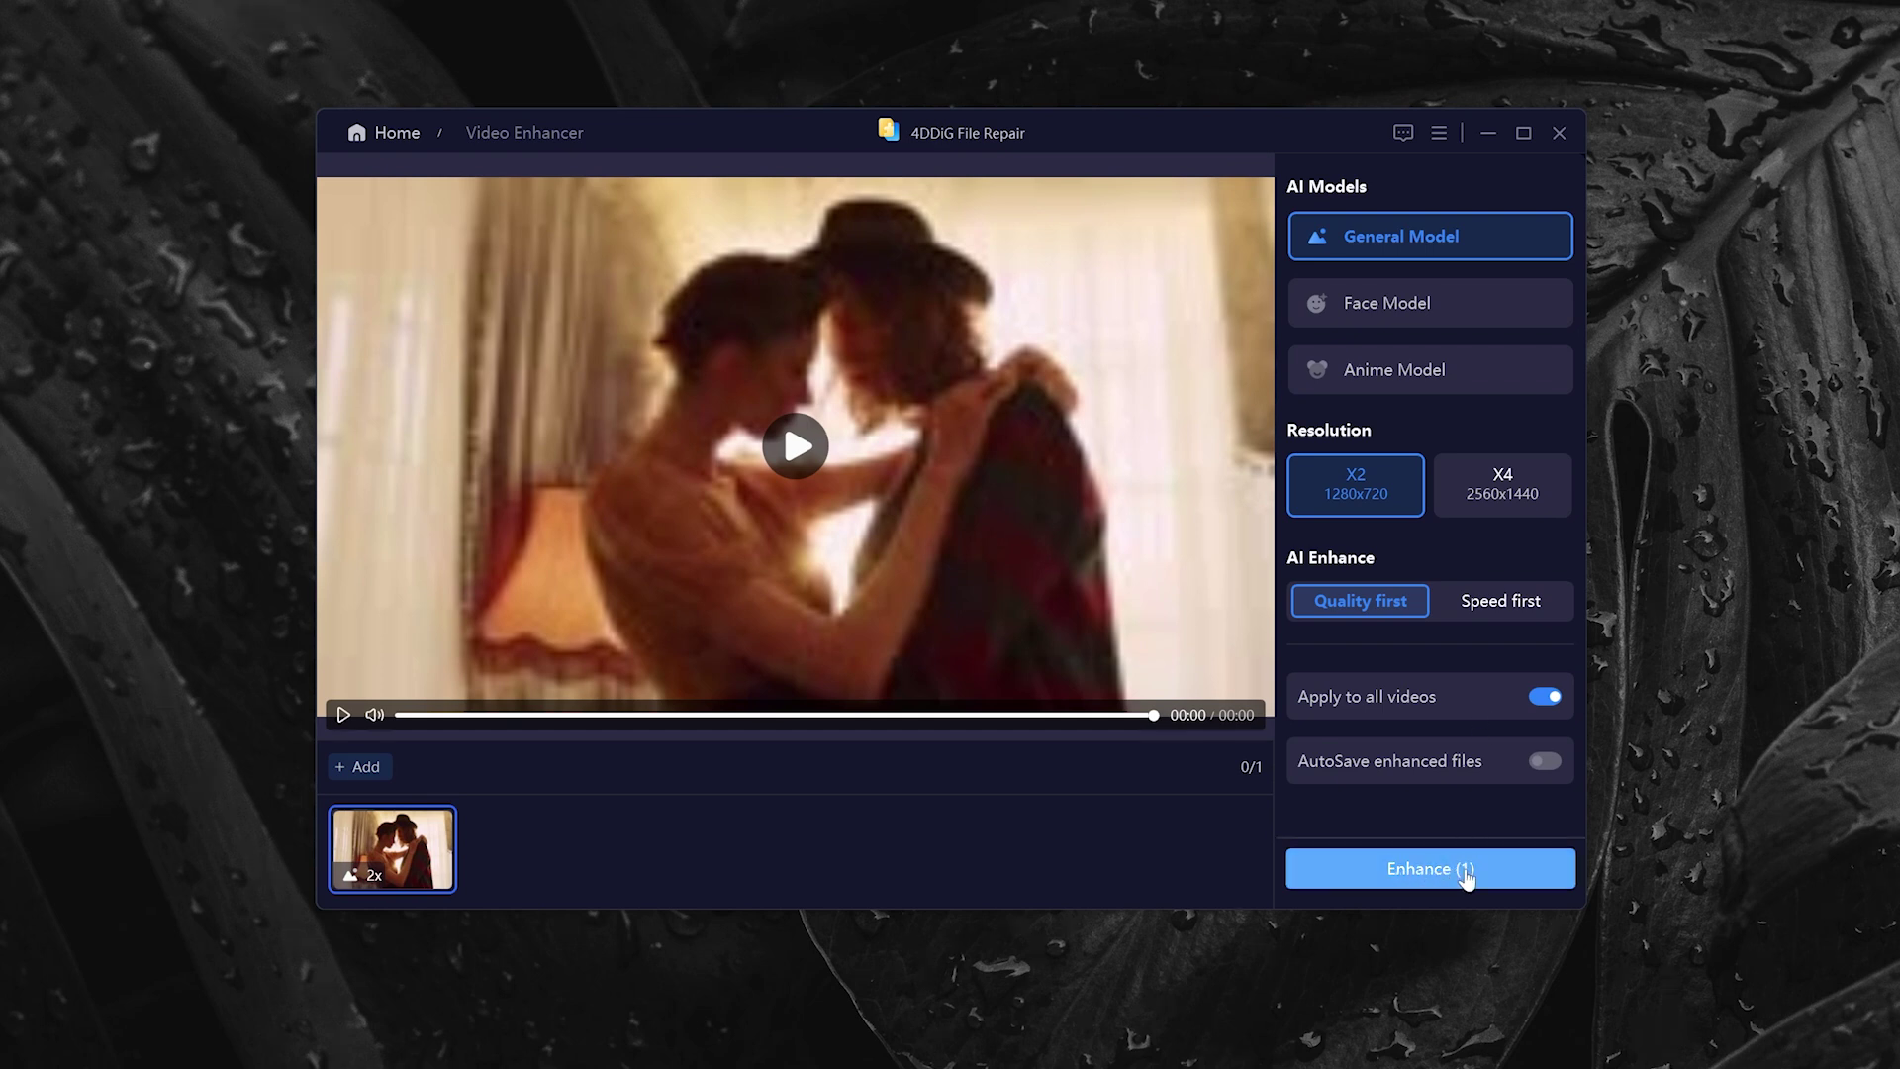
Step: Run 2x enhancement on the 360p video, maximize the window, and save the output to Desktop
{"action": "left_click", "coordinate": [1467, 877]}
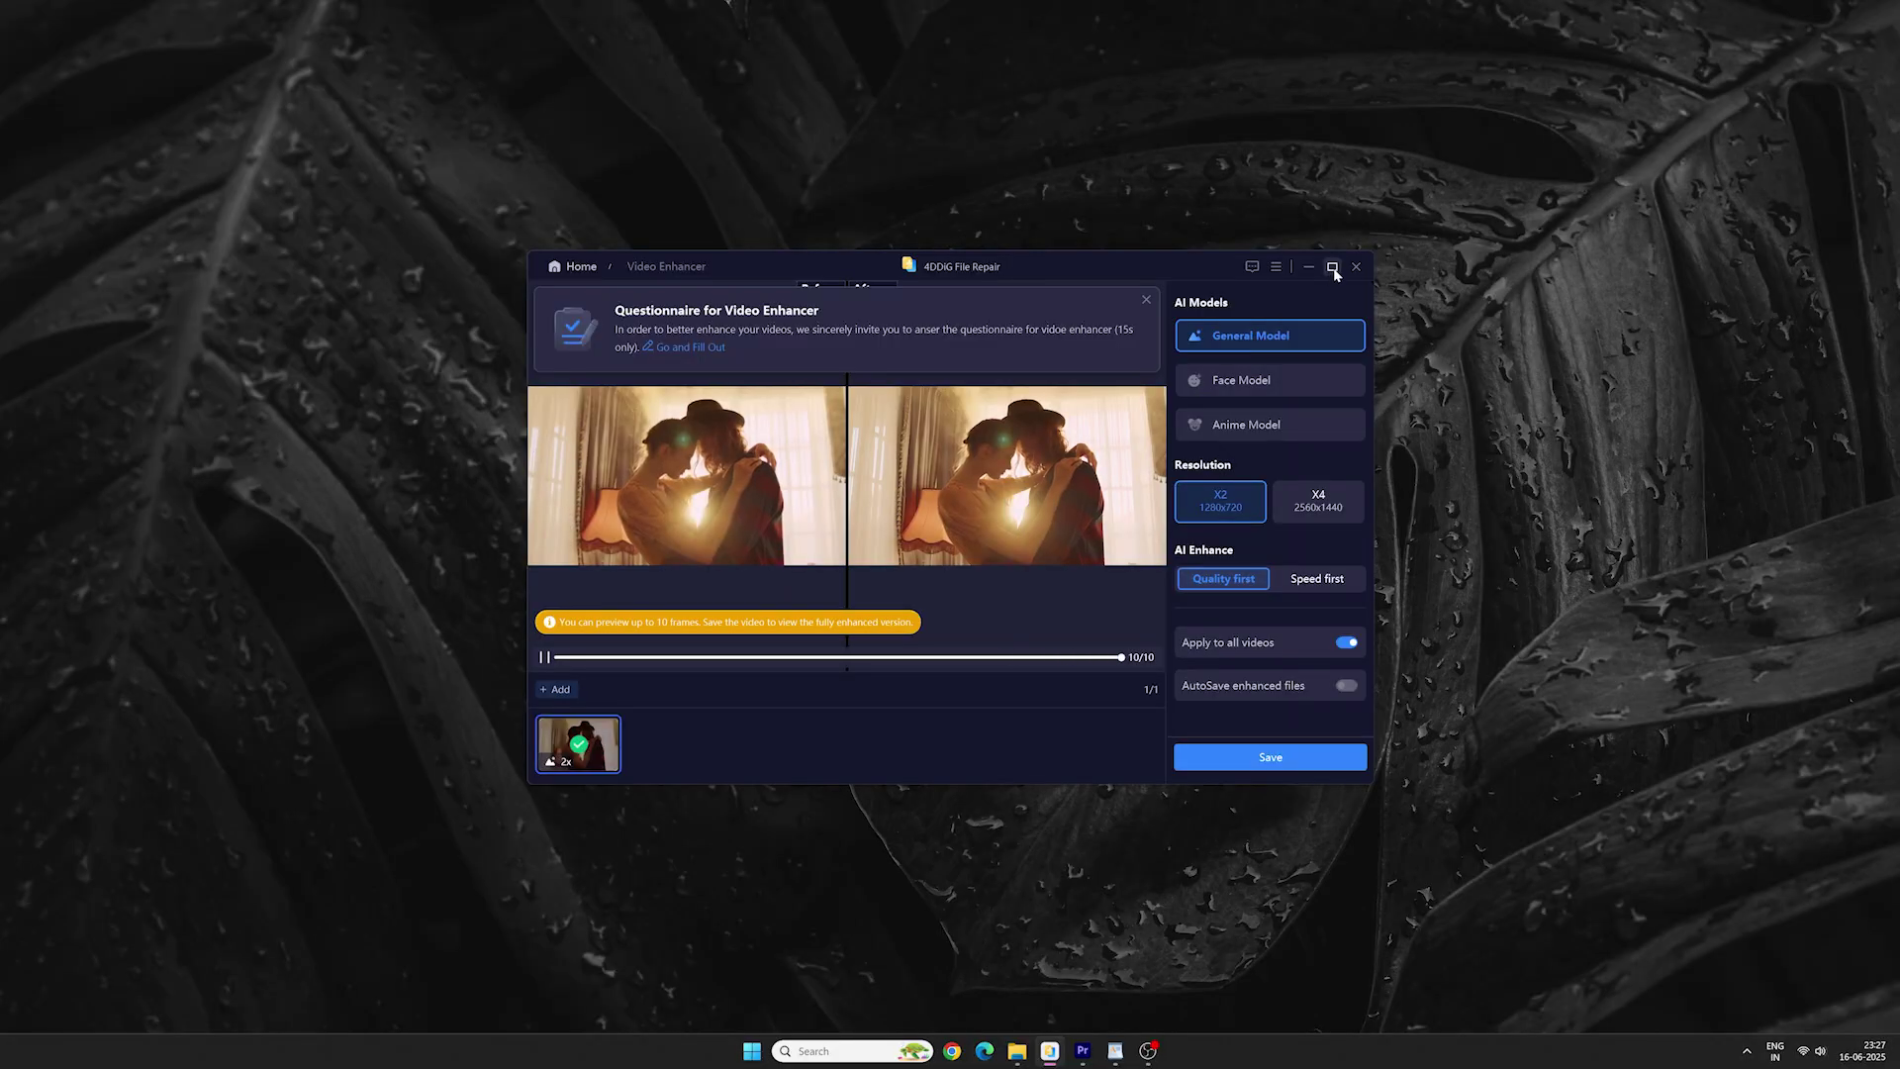
{"action": "left_click", "coordinate": [1333, 268]}
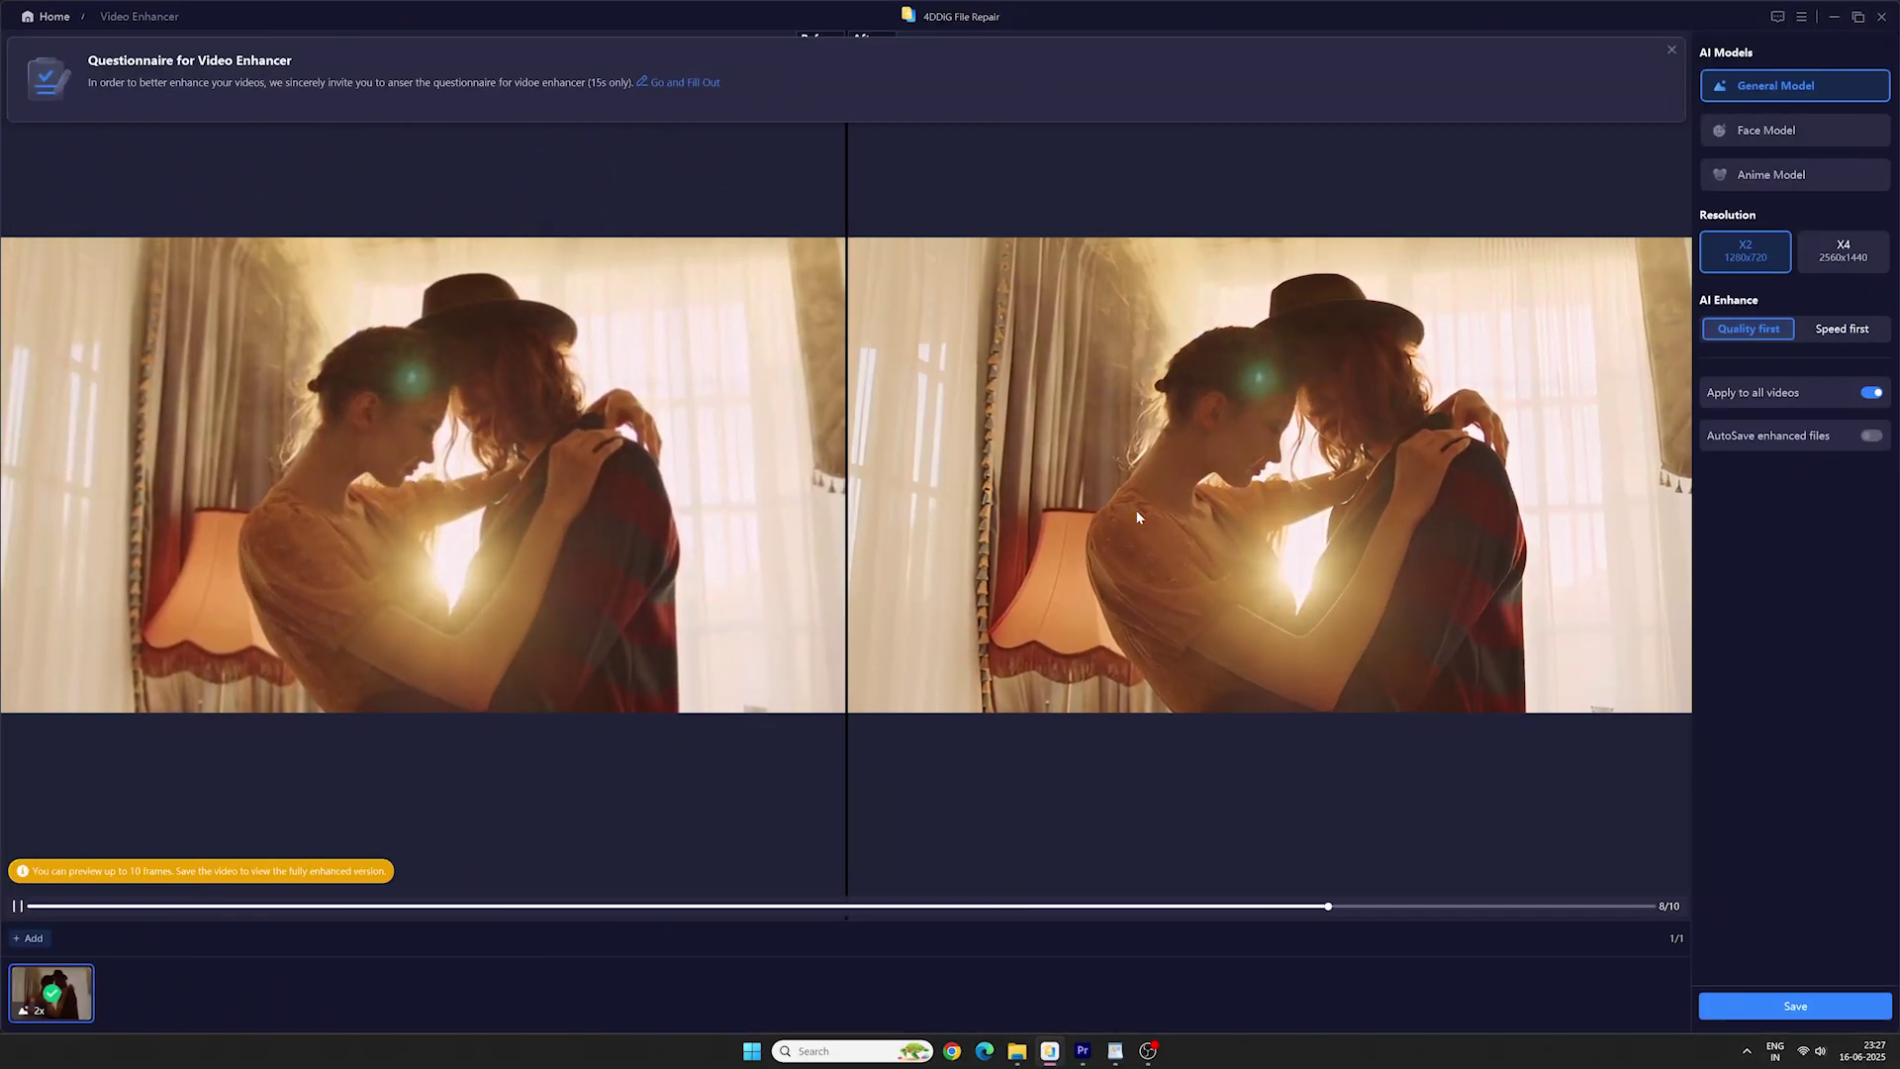
{"action": "left_click", "coordinate": [1781, 1006]}
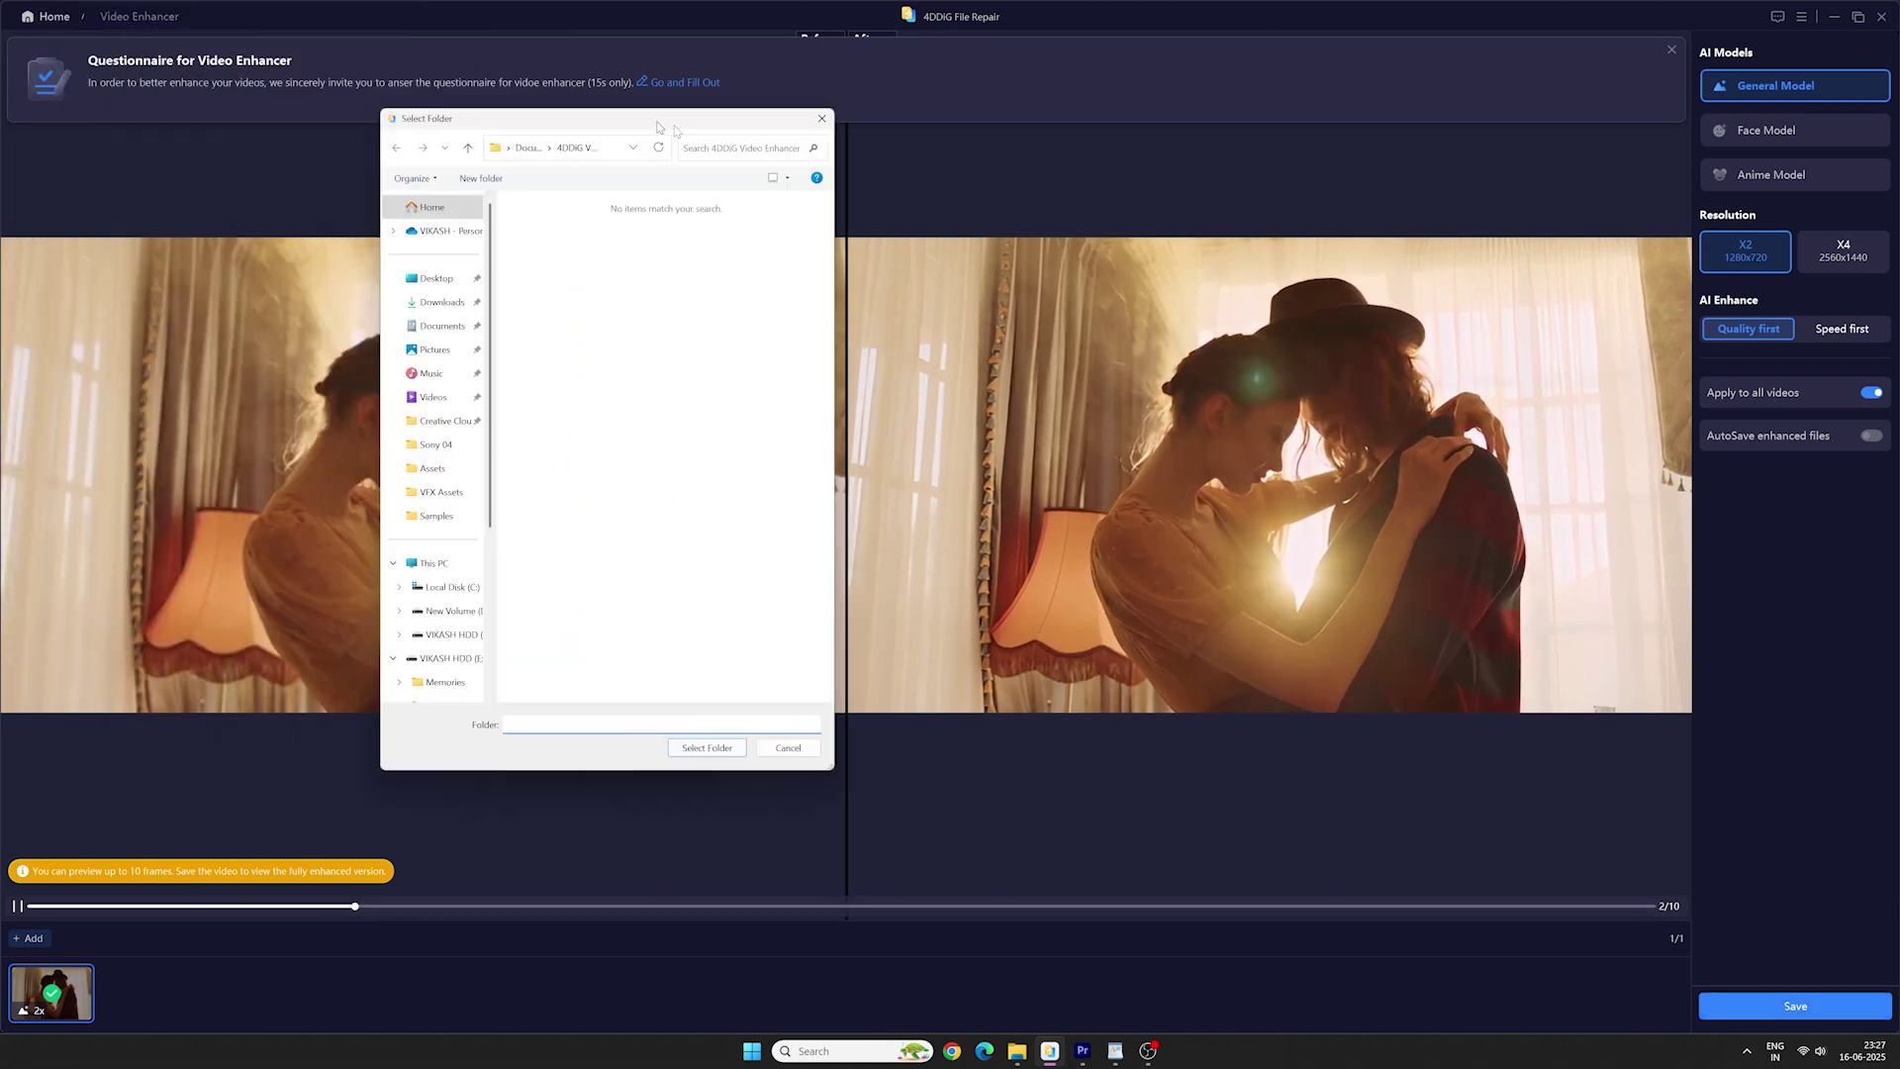
{"action": "left_click", "coordinate": [921, 329]}
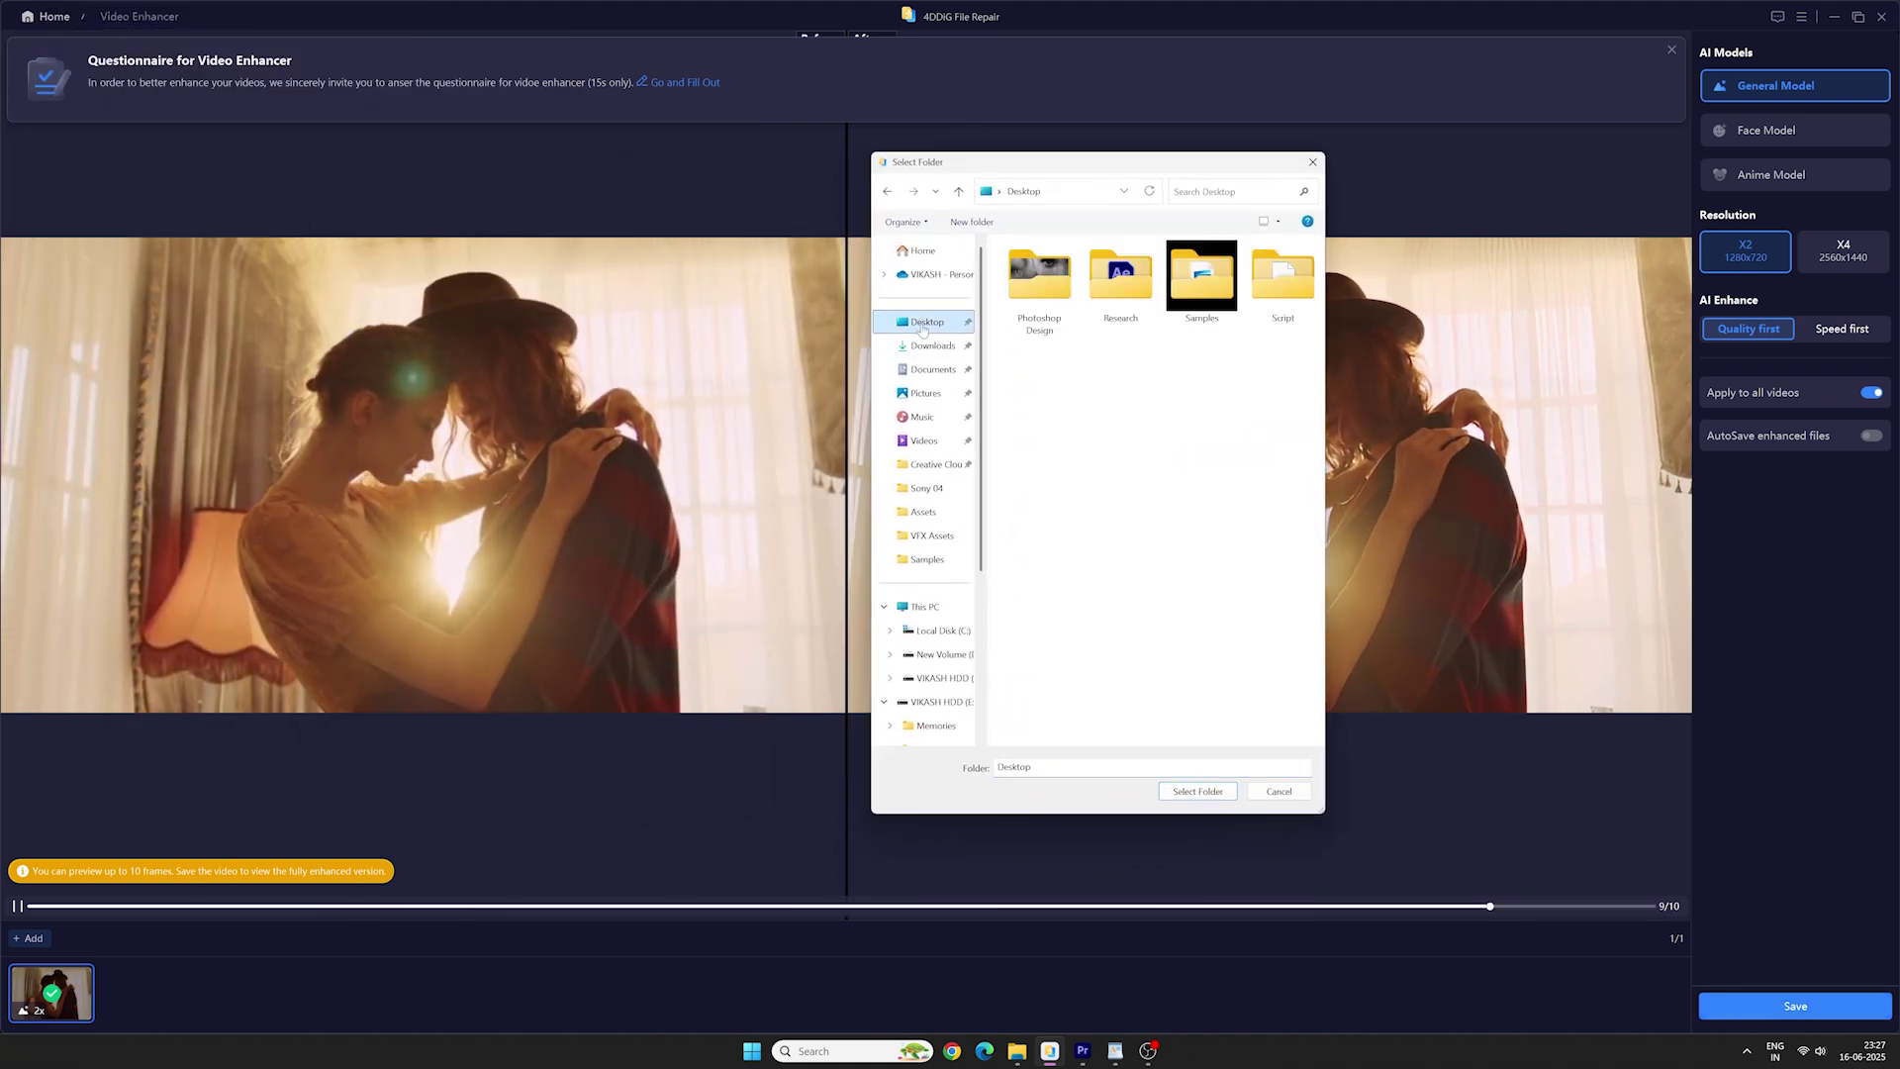
{"action": "left_click", "coordinate": [1191, 792]}
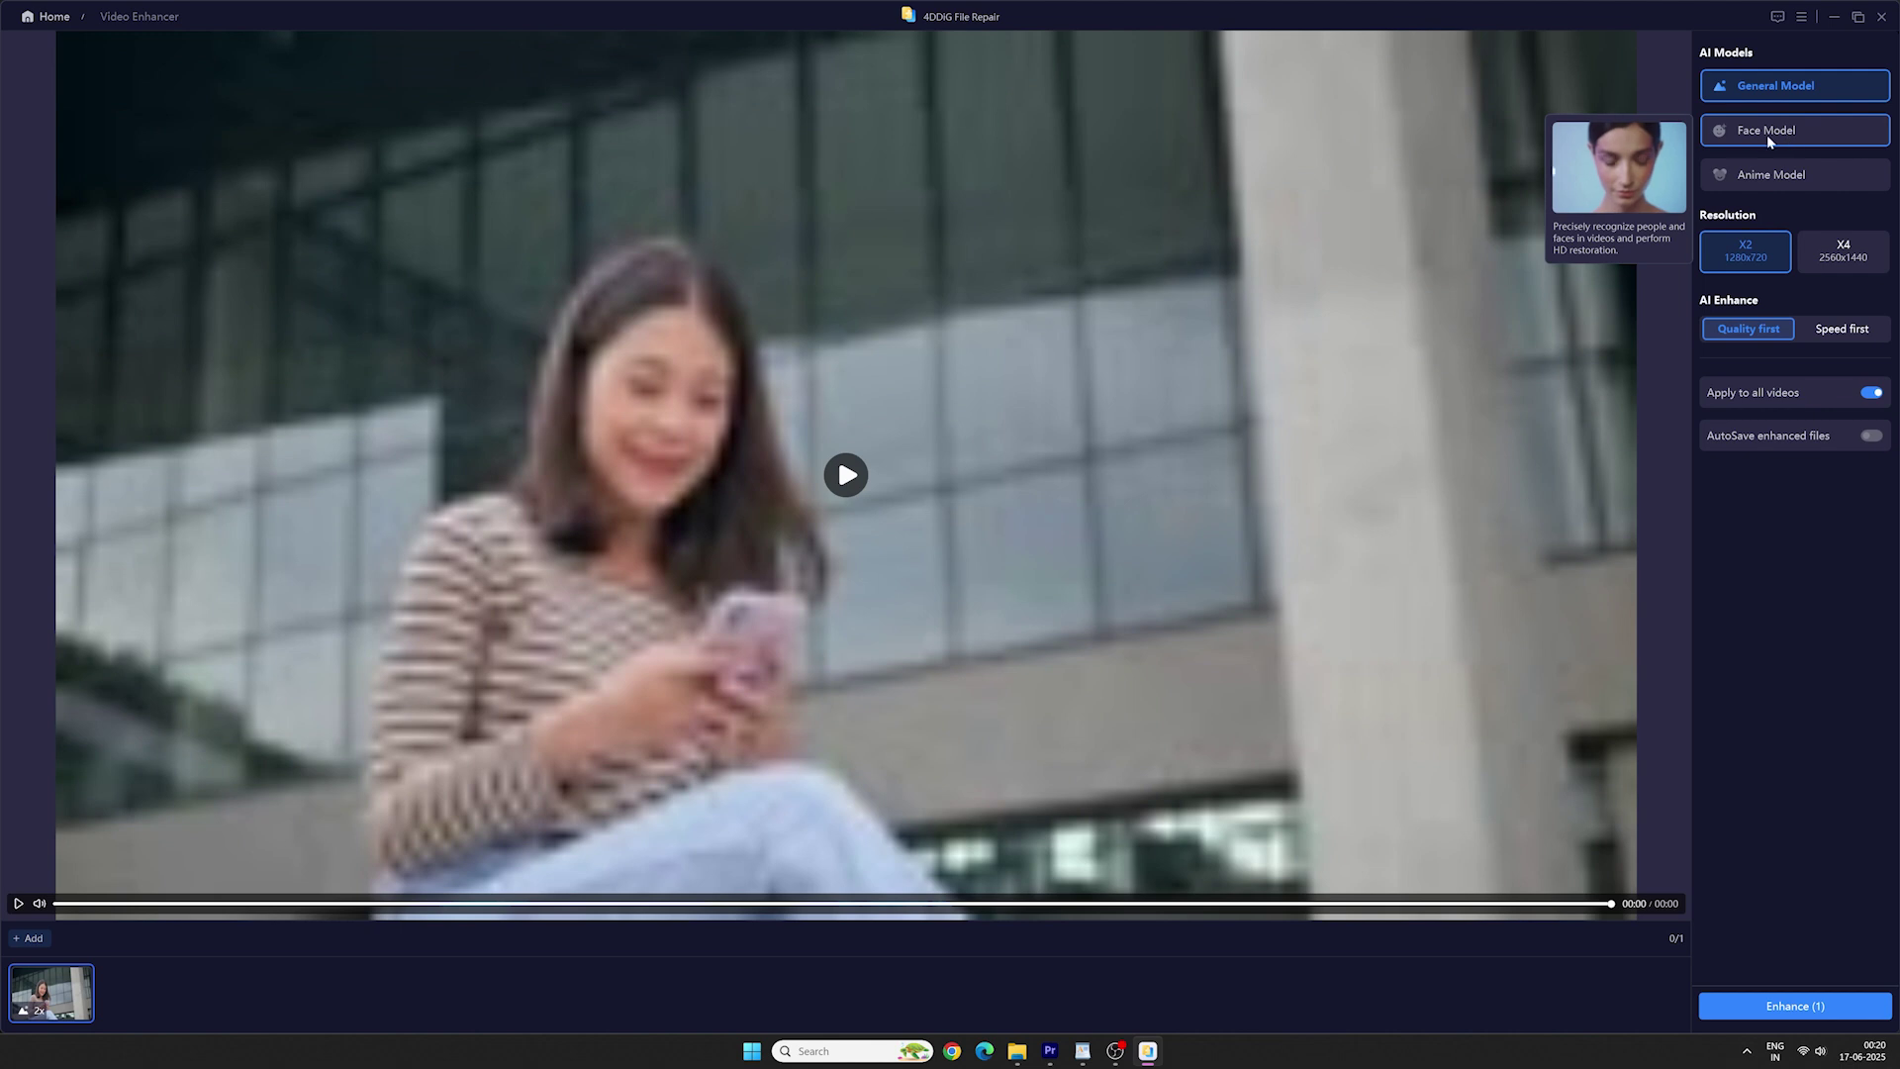
Step: Enhance the blurry woman-with-phone clip using the Face Model
{"action": "left_click", "coordinate": [1769, 137]}
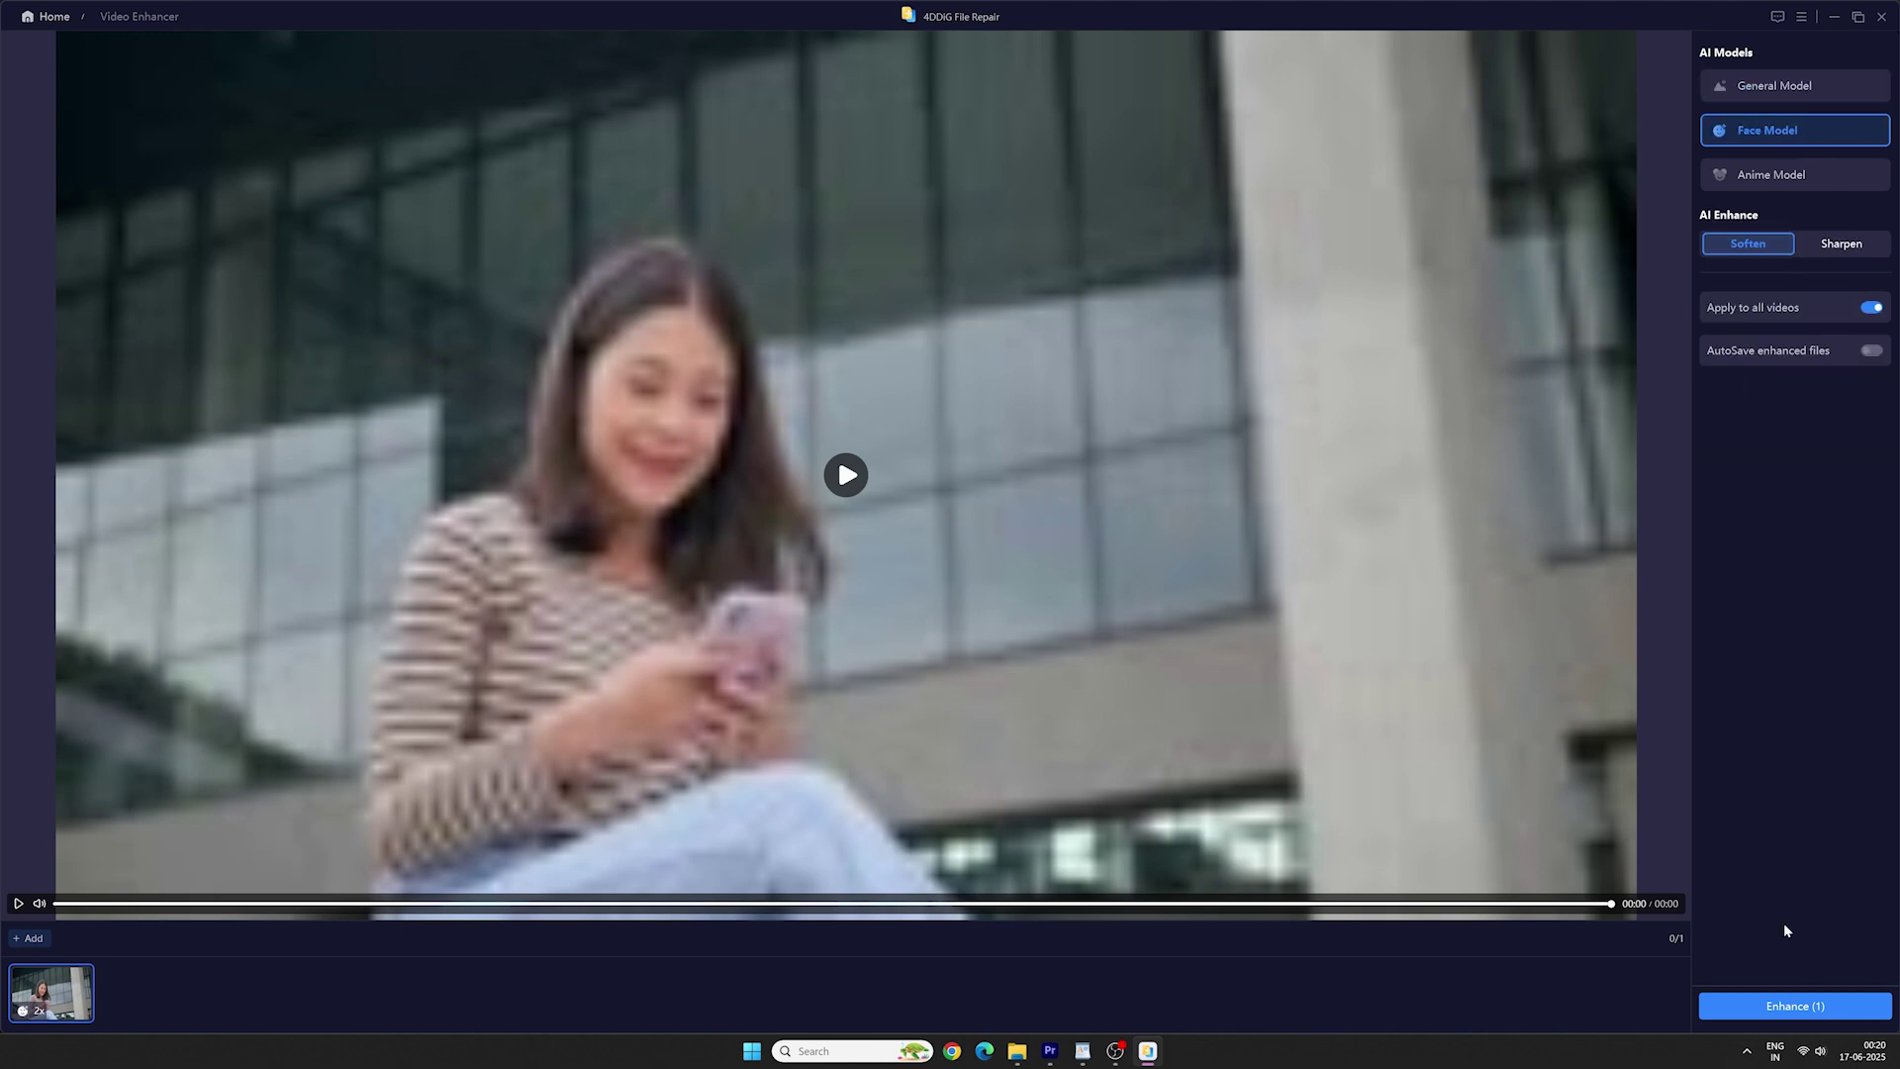
{"action": "left_click", "coordinate": [1778, 1008]}
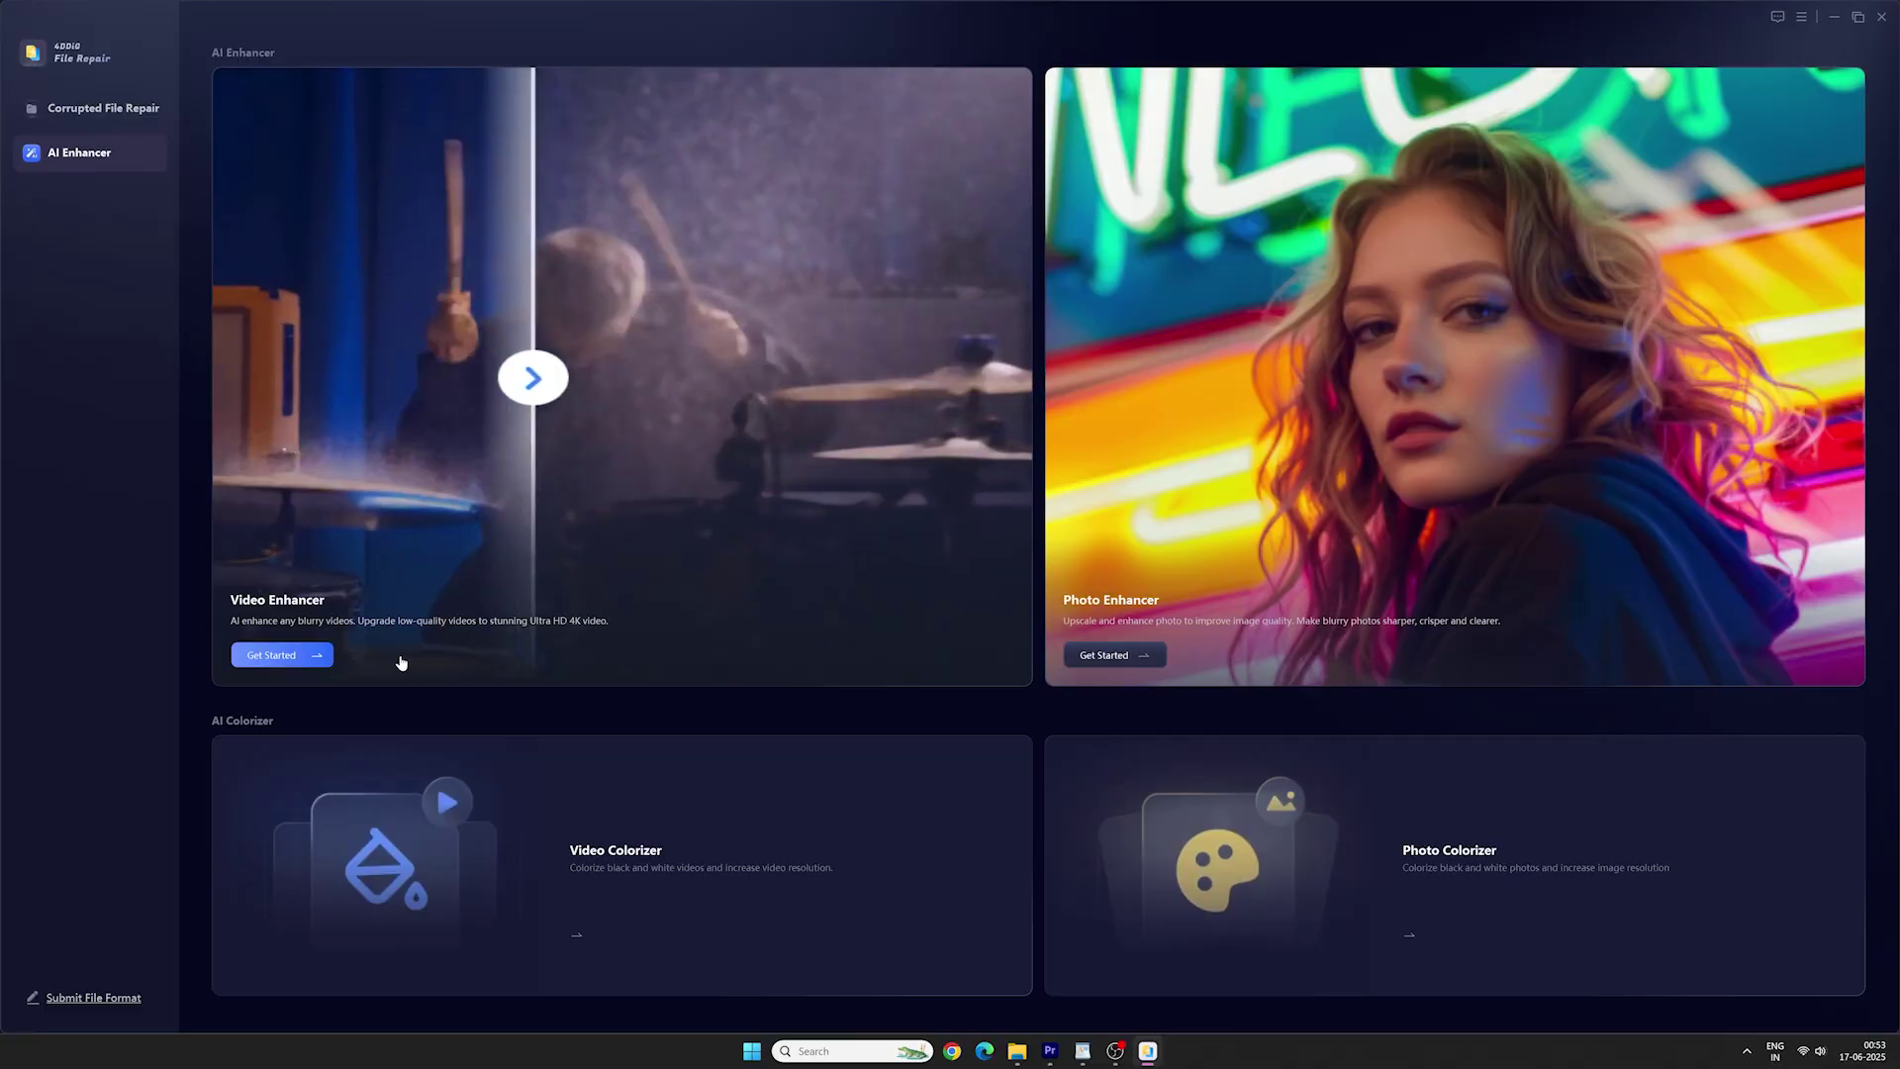
Step: Add the 'Anime Video - 360p' sample to the Video Enhancer and enhance it with the Anime Model
{"action": "left_click", "coordinate": [399, 662]}
{"action": "left_click", "coordinate": [956, 543]}
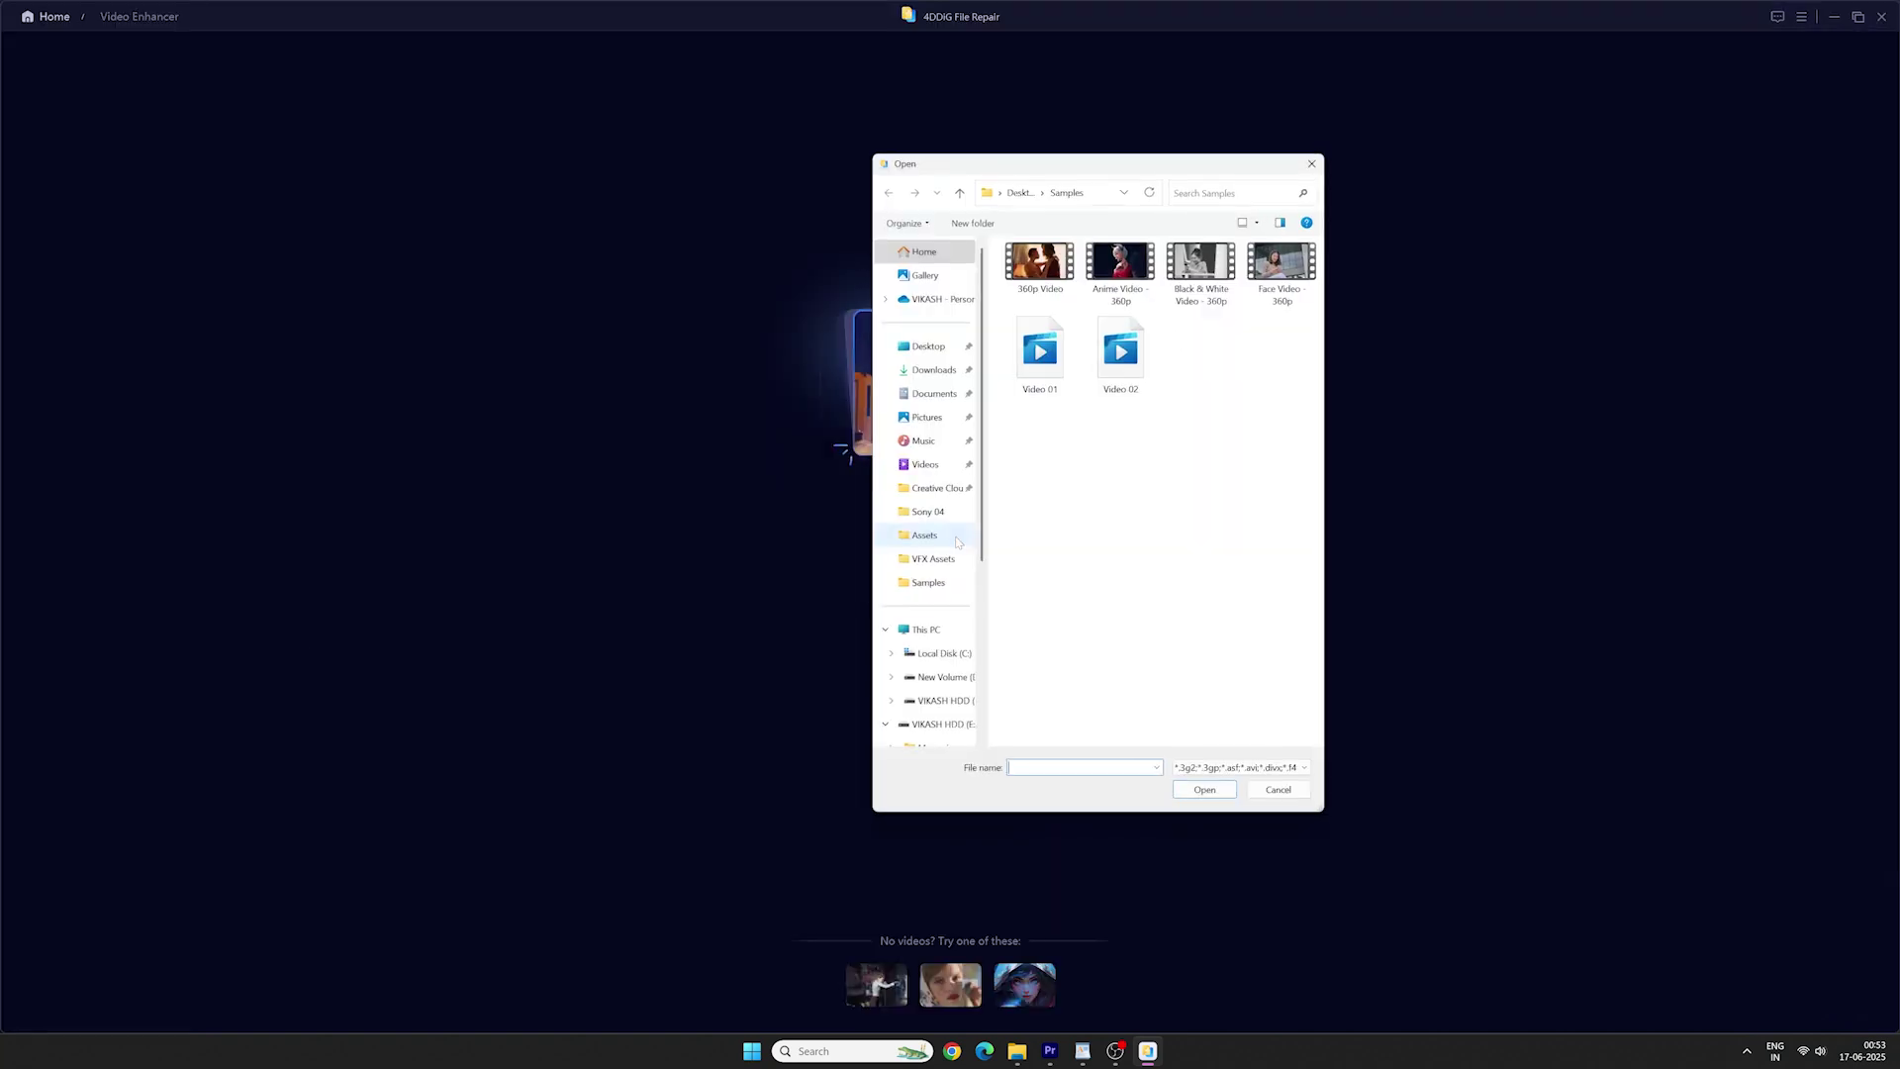
{"action": "left_click", "coordinate": [1123, 280]}
{"action": "left_click", "coordinate": [1200, 790]}
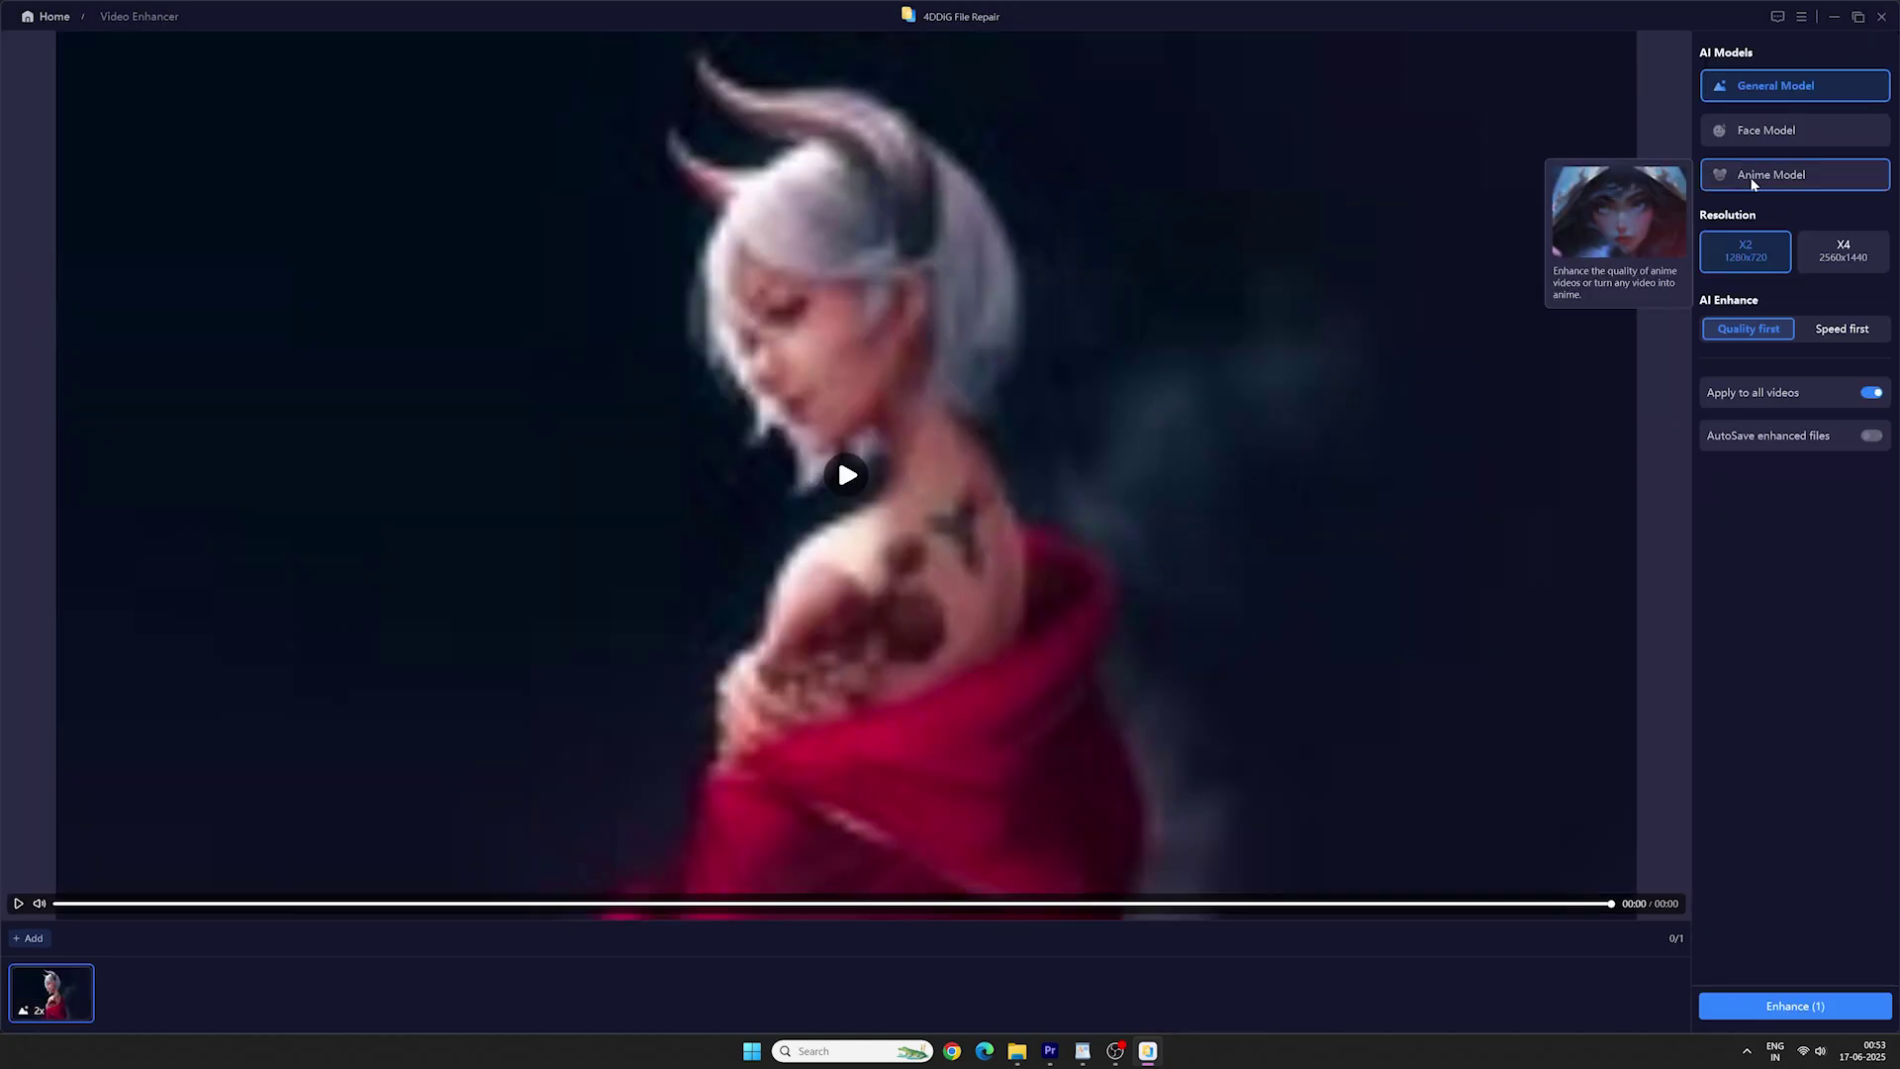
{"action": "left_click", "coordinate": [1797, 178]}
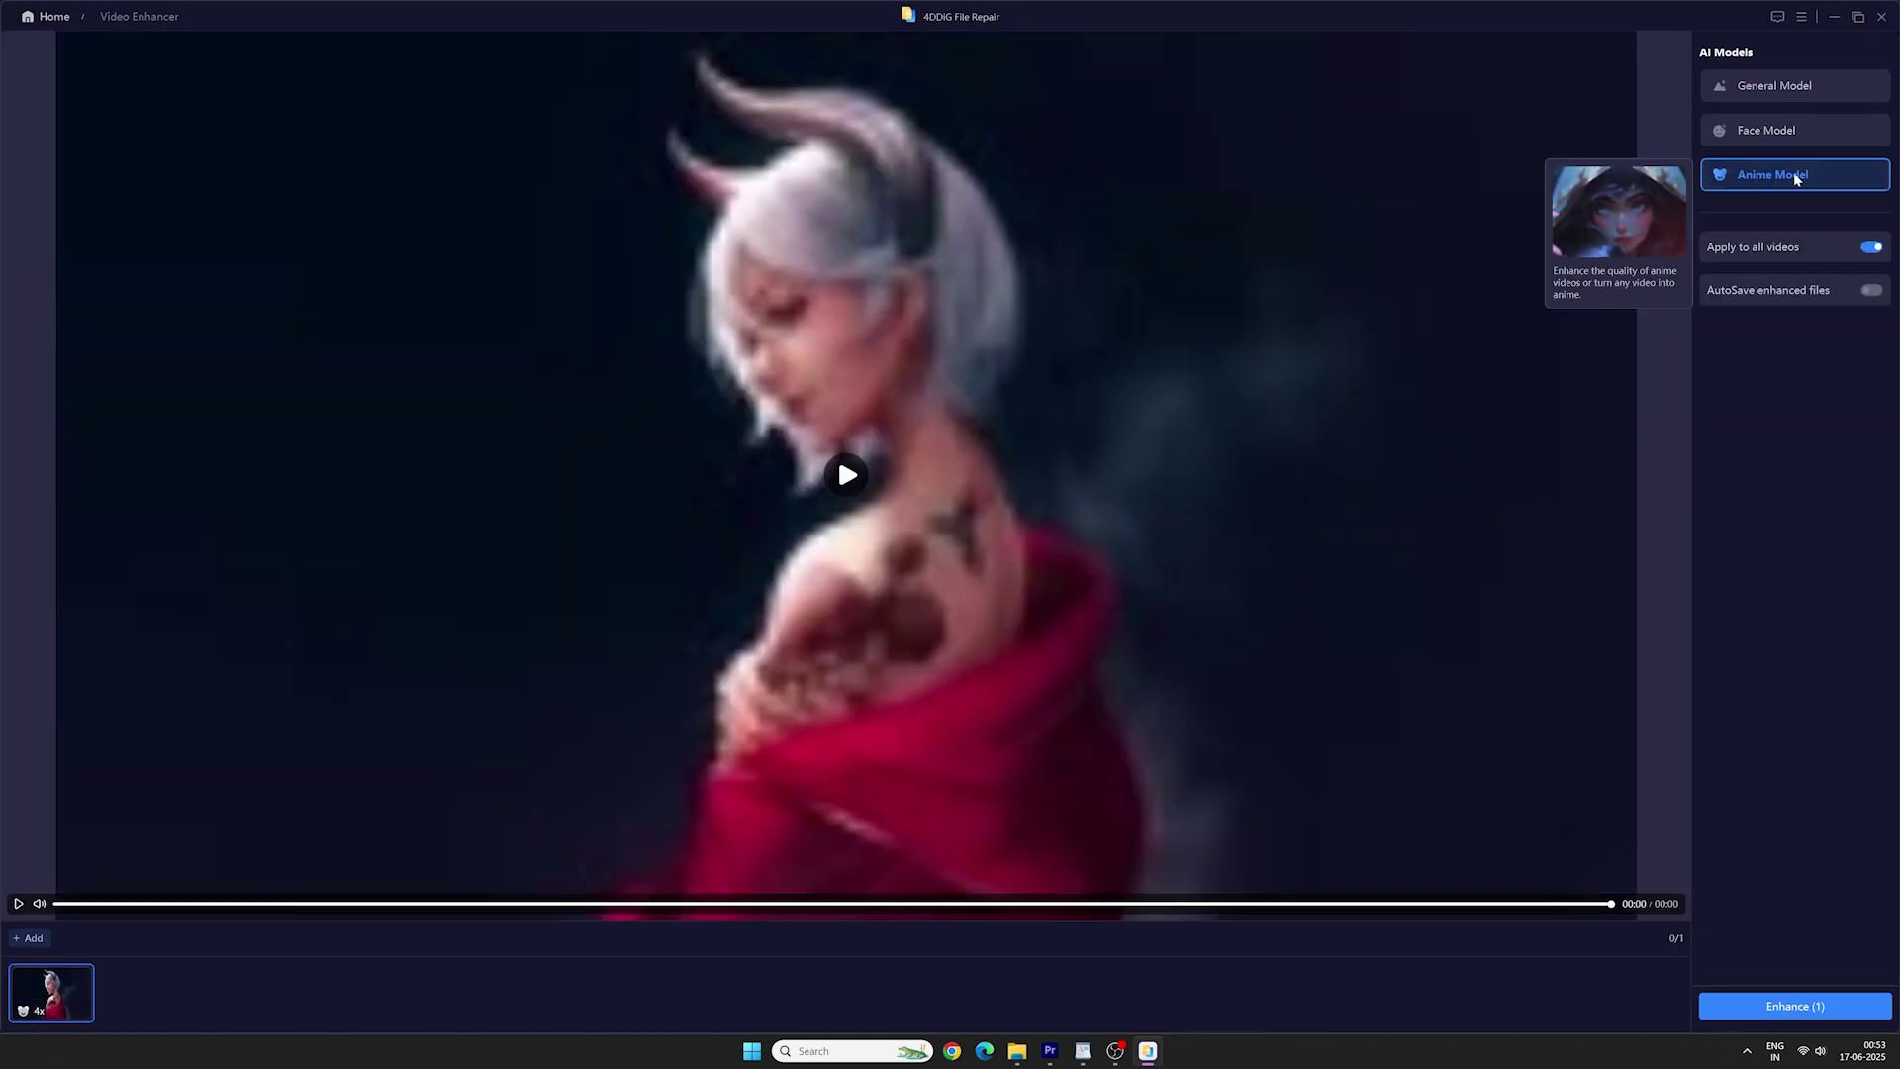
{"action": "left_click", "coordinate": [1786, 1005]}
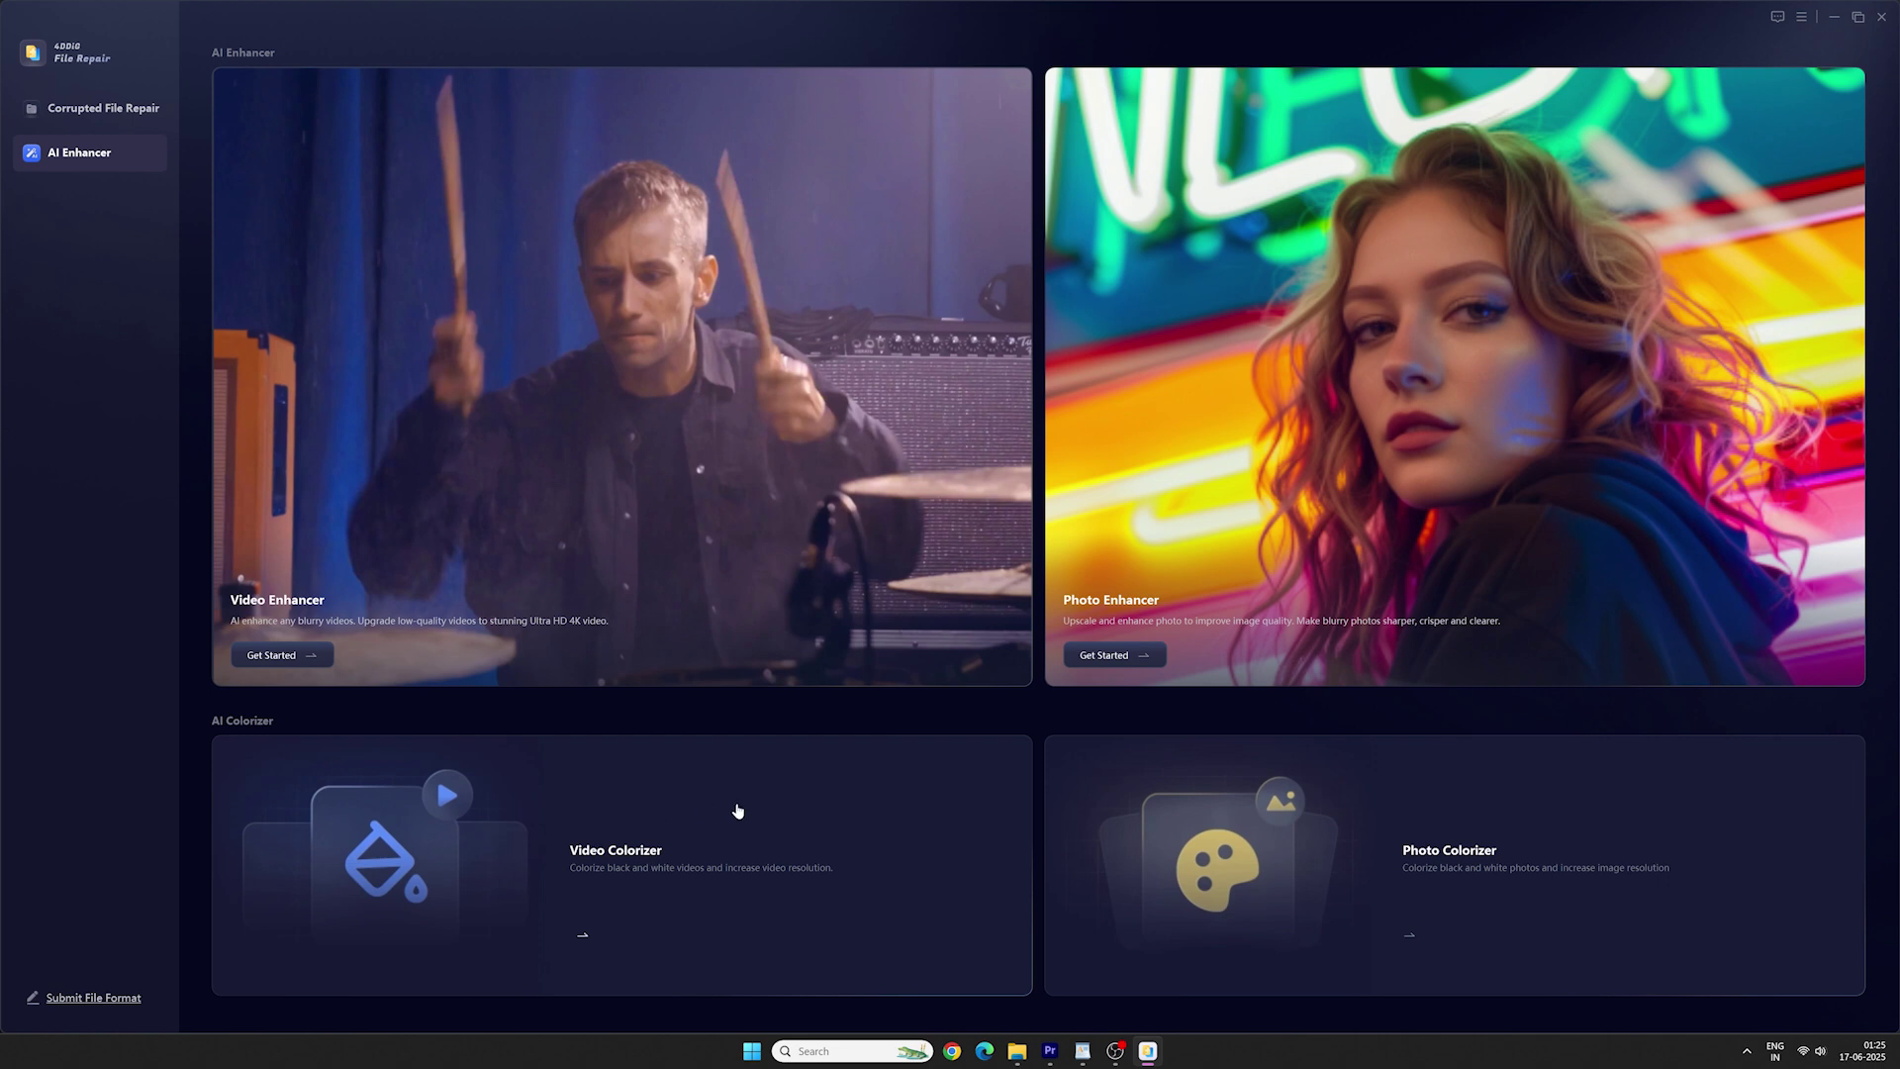
Step: Load 'Black & White Video - 360p' into the Video Colorizer and colorize it in B&W Videos mode
{"action": "left_click", "coordinate": [736, 814]}
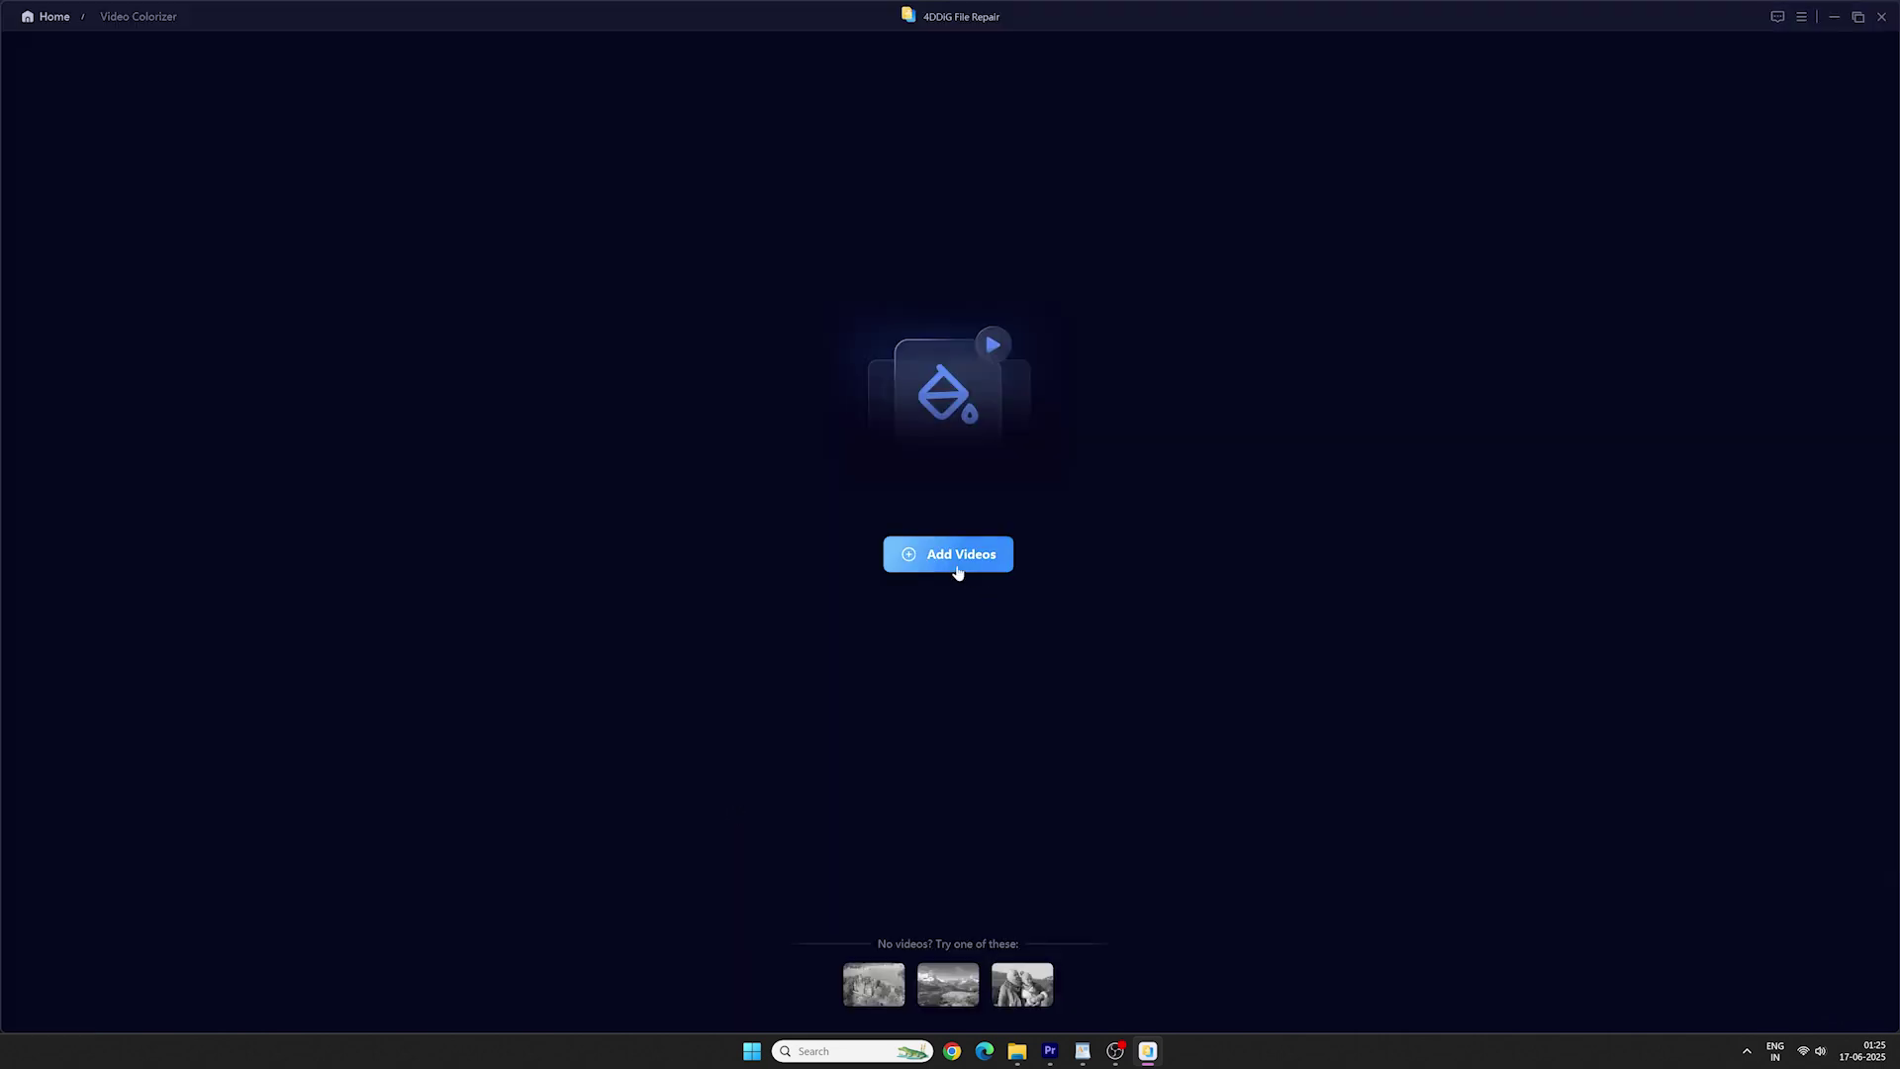
{"action": "left_click", "coordinate": [948, 557]}
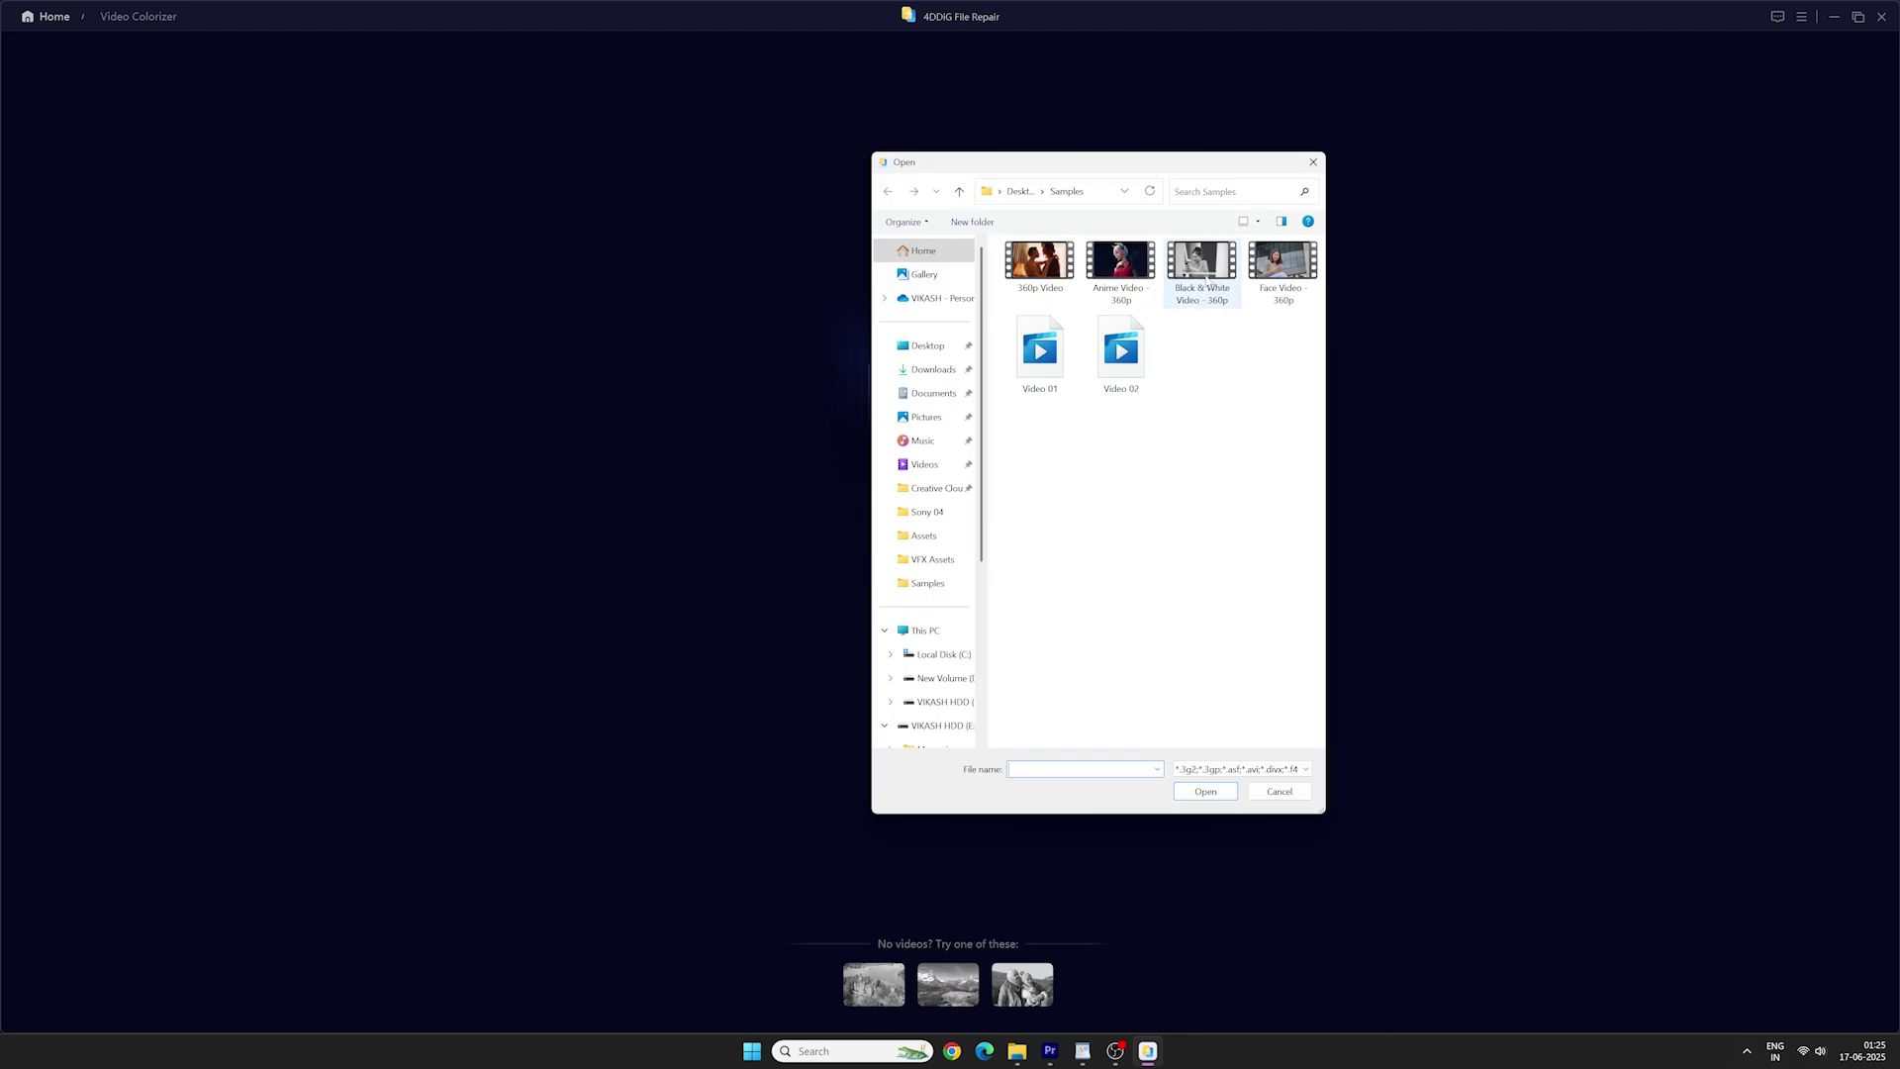
{"action": "left_click", "coordinate": [1204, 793]}
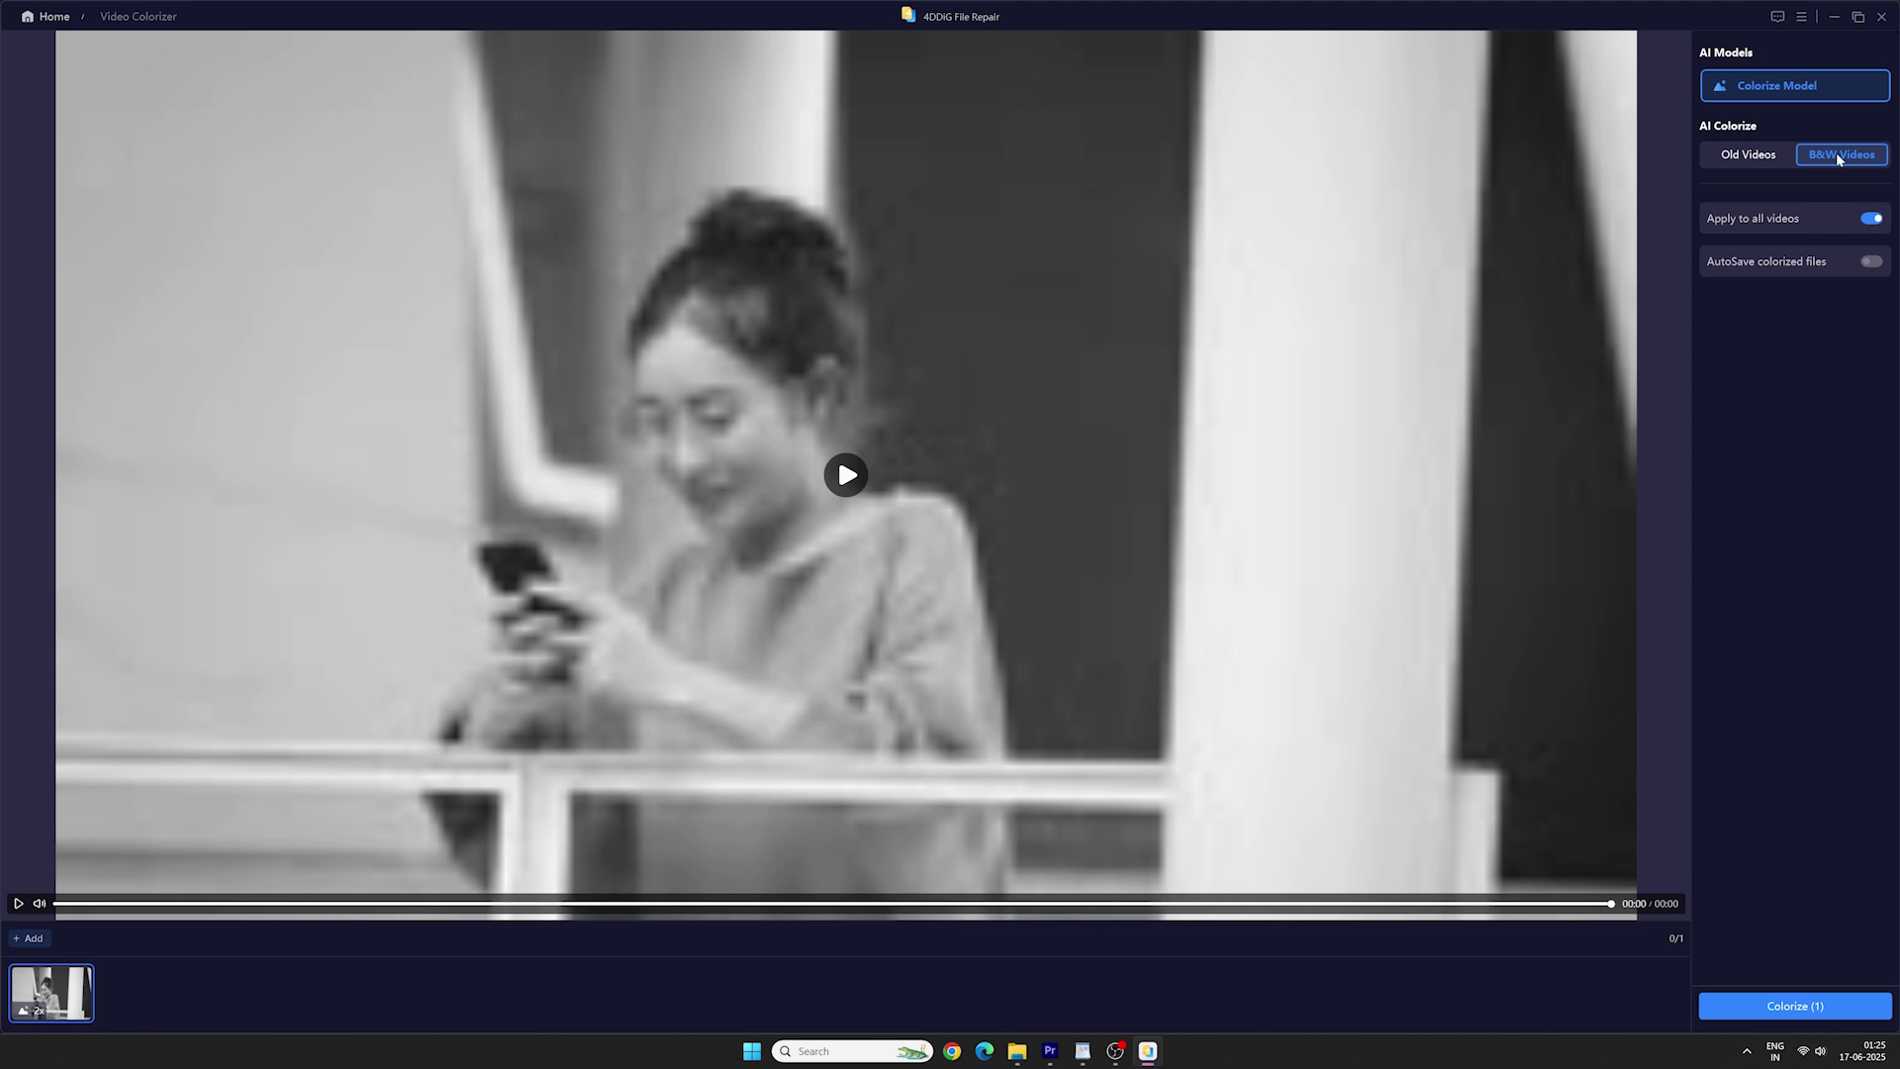
{"action": "left_click", "coordinate": [1802, 1006]}
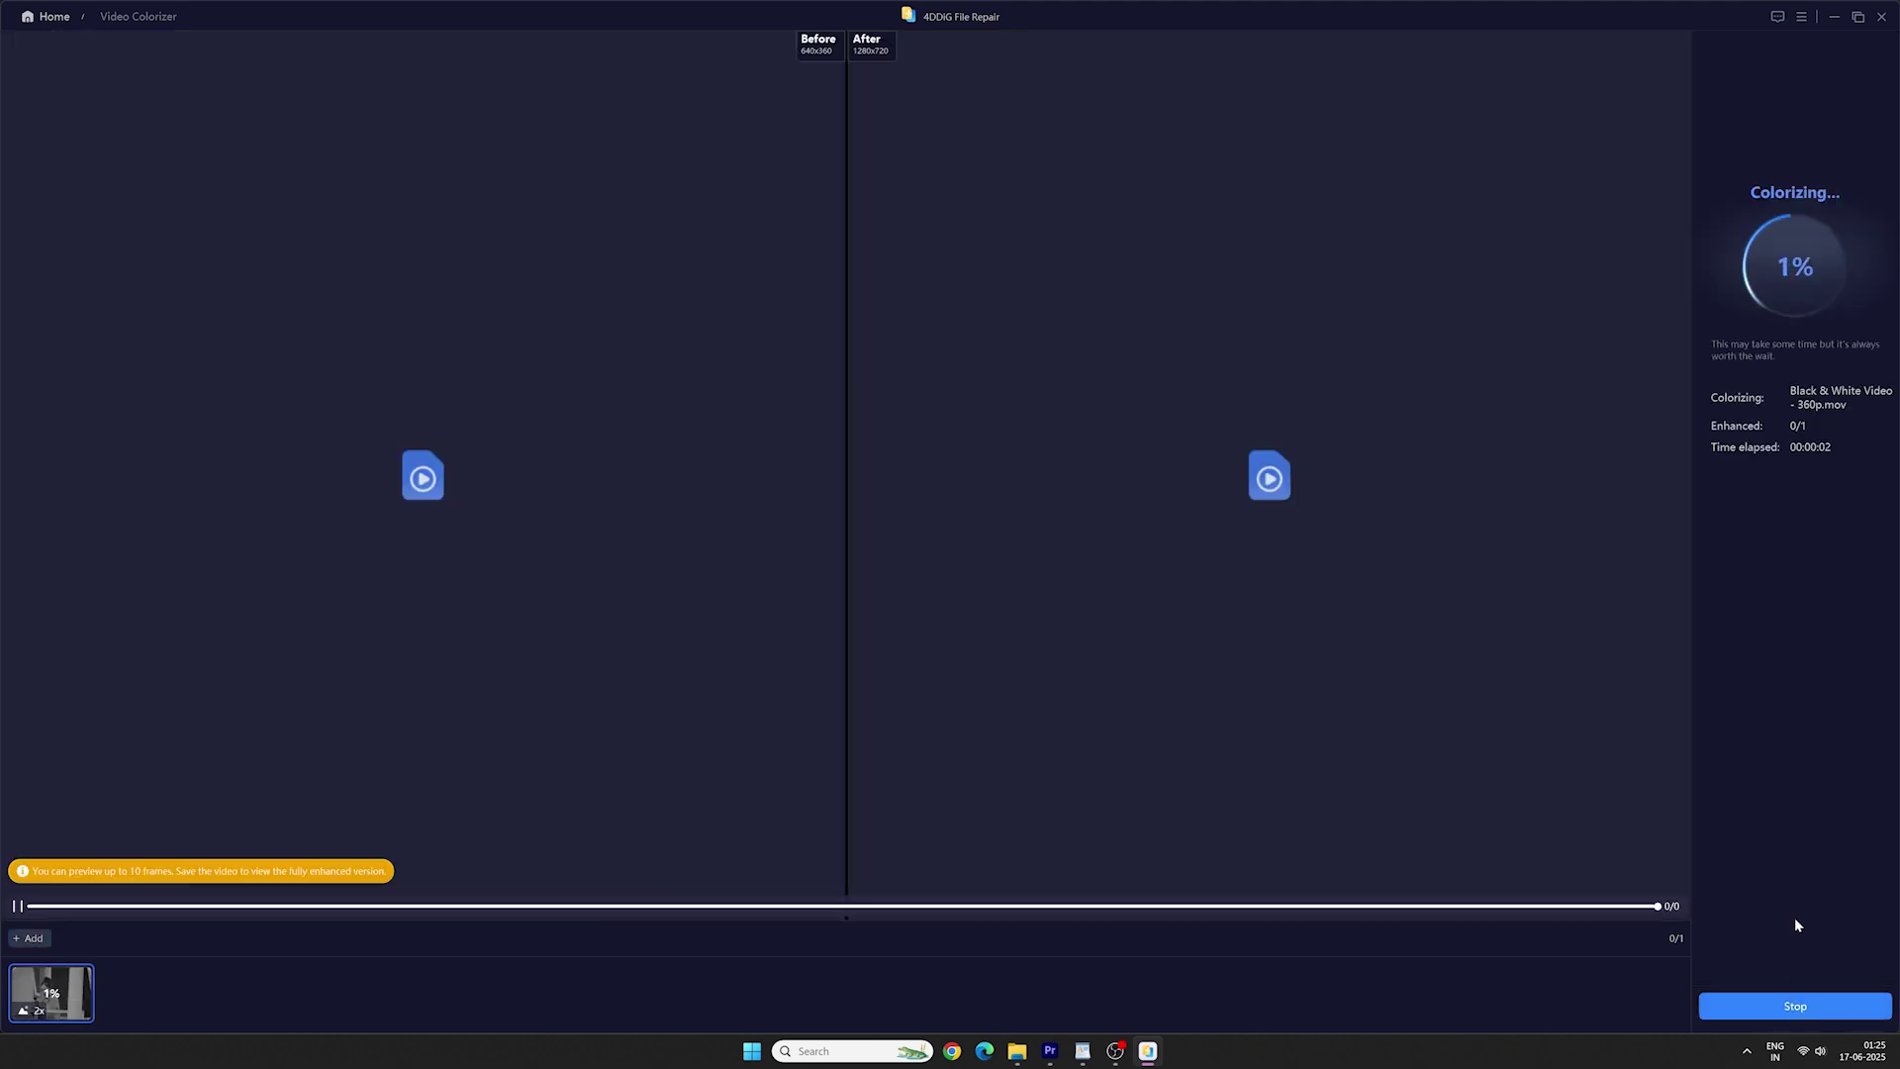